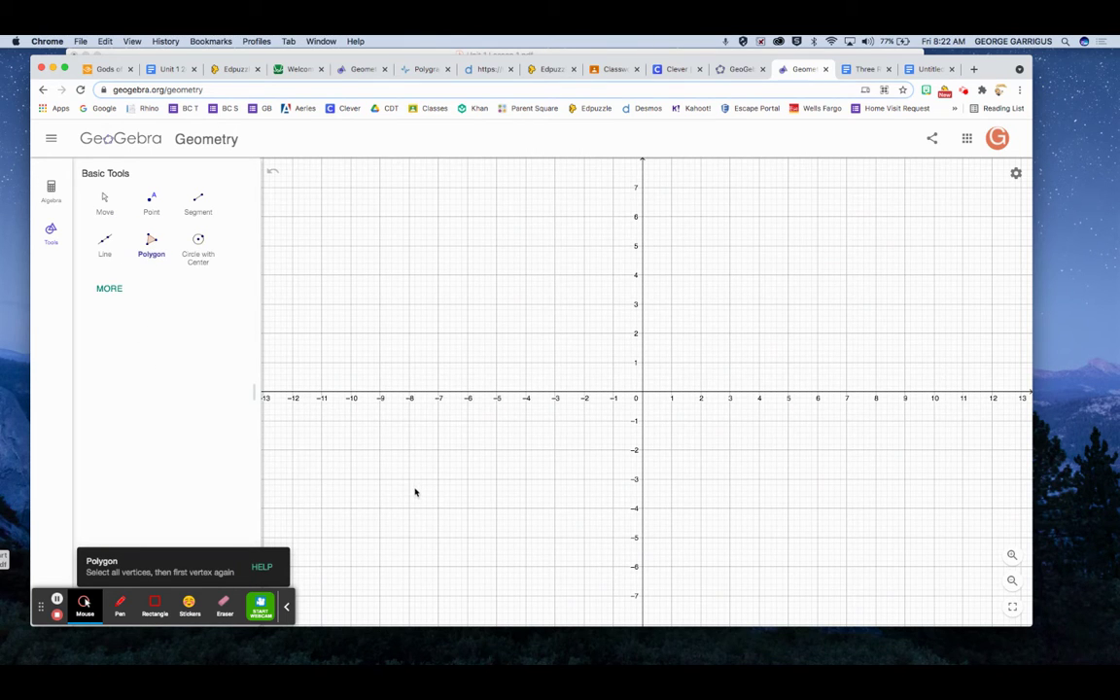
# - Draw a triangle with the Polygon tool in the third quadrant, with vertices at about (-5.8, -2.6), (-8.5, -4.1) and (-3.9, -4.6)
pyautogui.click(473, 468)
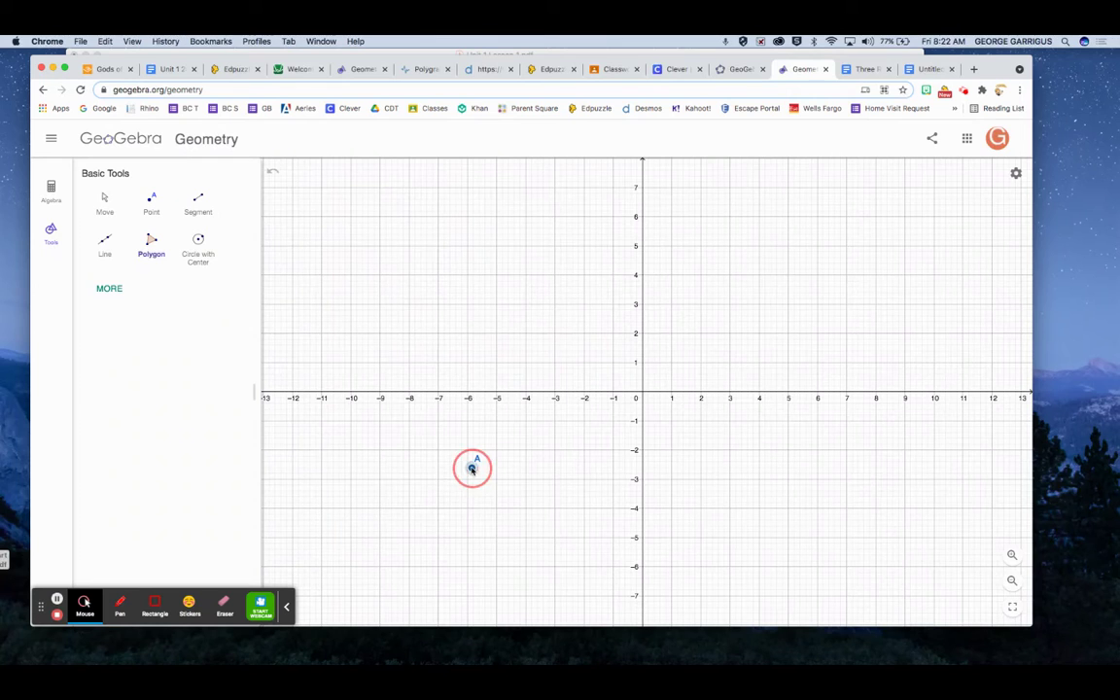
pyautogui.click(396, 511)
pyautogui.click(529, 524)
pyautogui.click(473, 469)
pyautogui.click(474, 471)
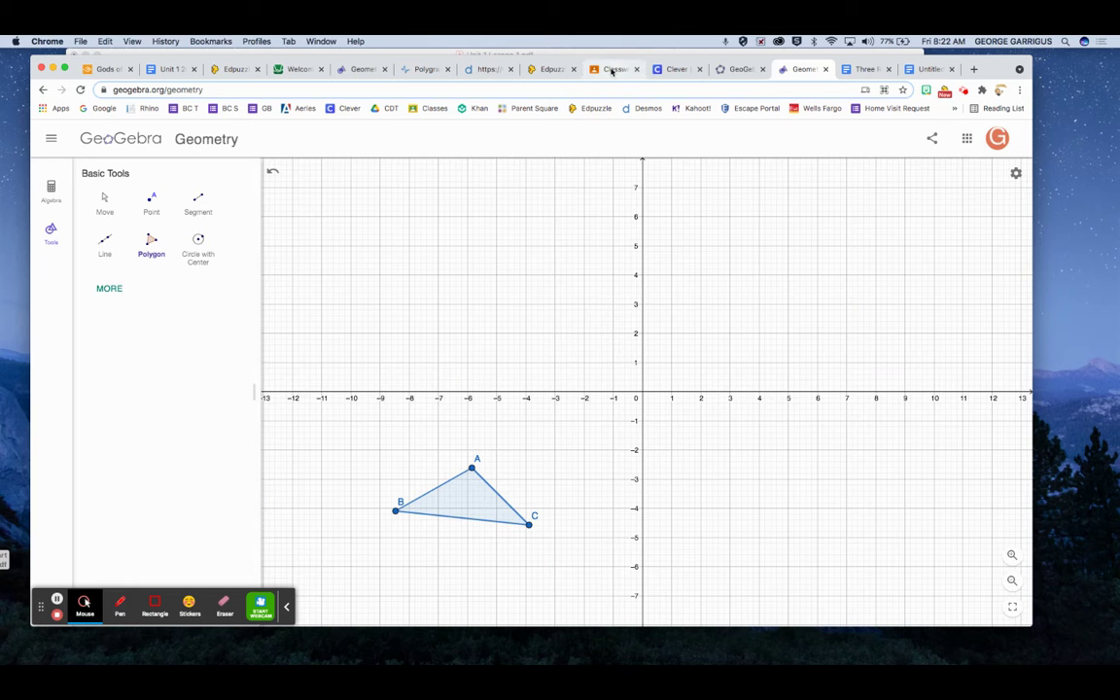
# - Move vertex A to (-3, -2) to match the reflection triangle in the Unit 1 Lesson 1 PDF, and show its coordinates in the label
pyautogui.click(612, 71)
pyautogui.scroll(-10, 608, 498)
pyautogui.scroll(-5, 608, 498)
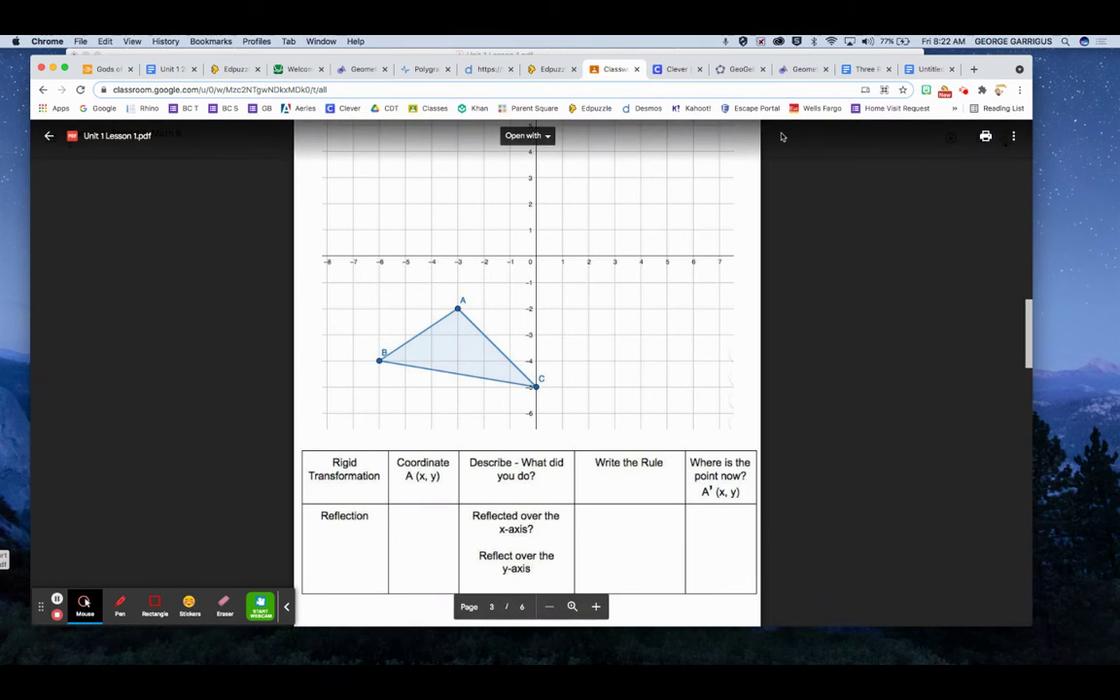
pyautogui.click(802, 70)
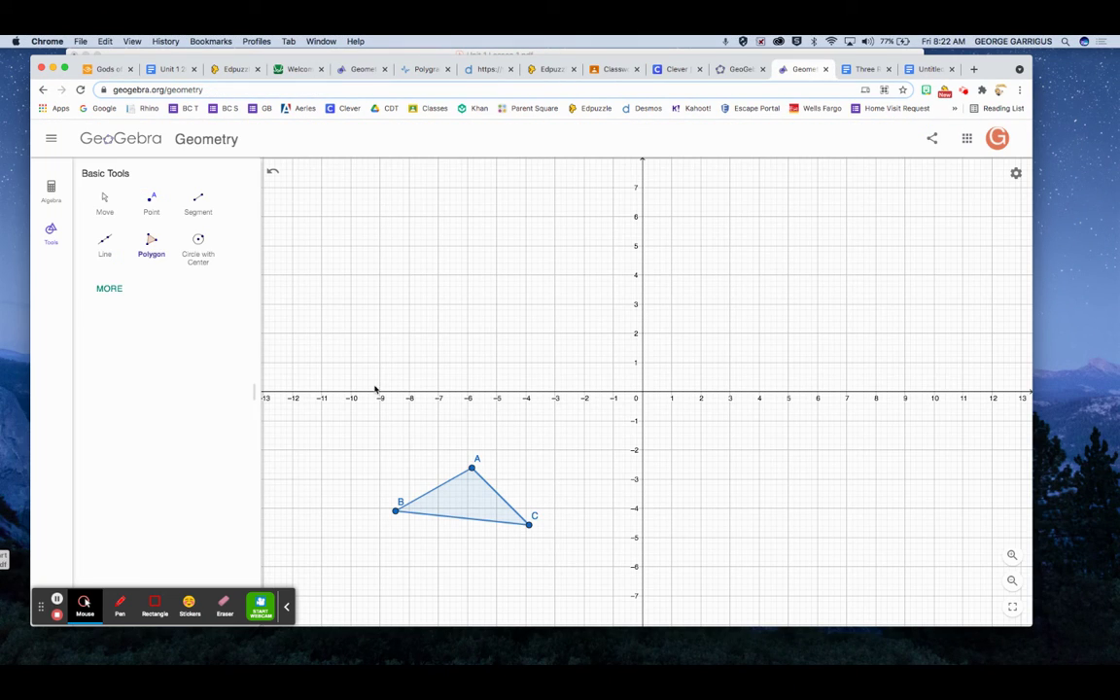
pyautogui.click(103, 198)
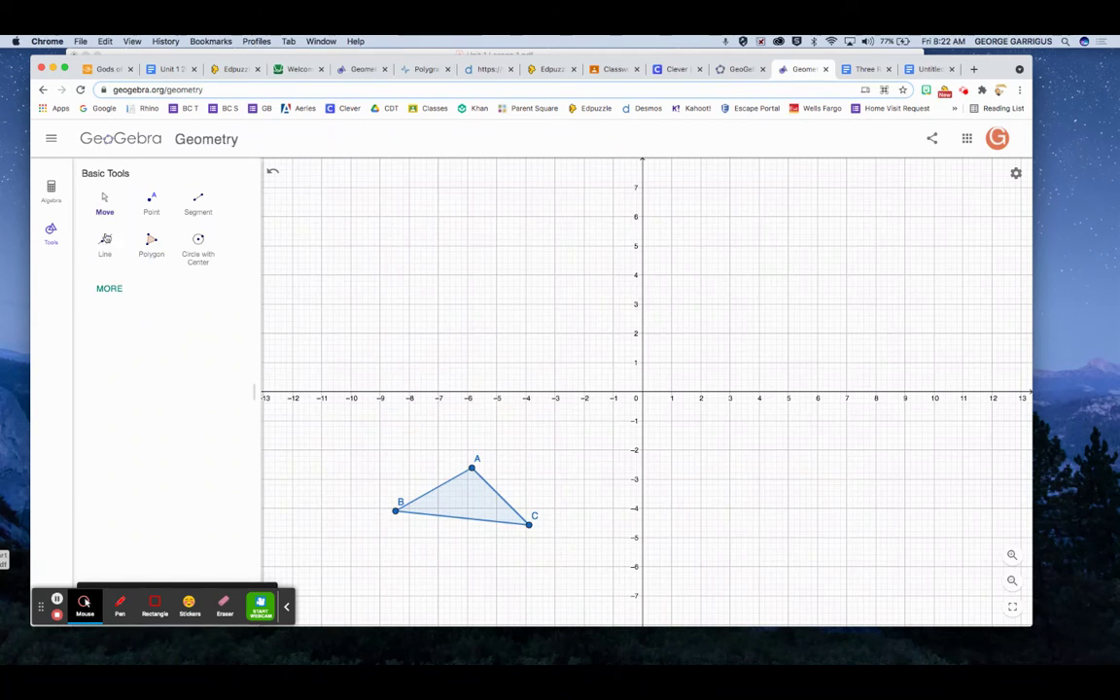
pyautogui.moveTo(473, 470); pyautogui.dragTo(555, 451)
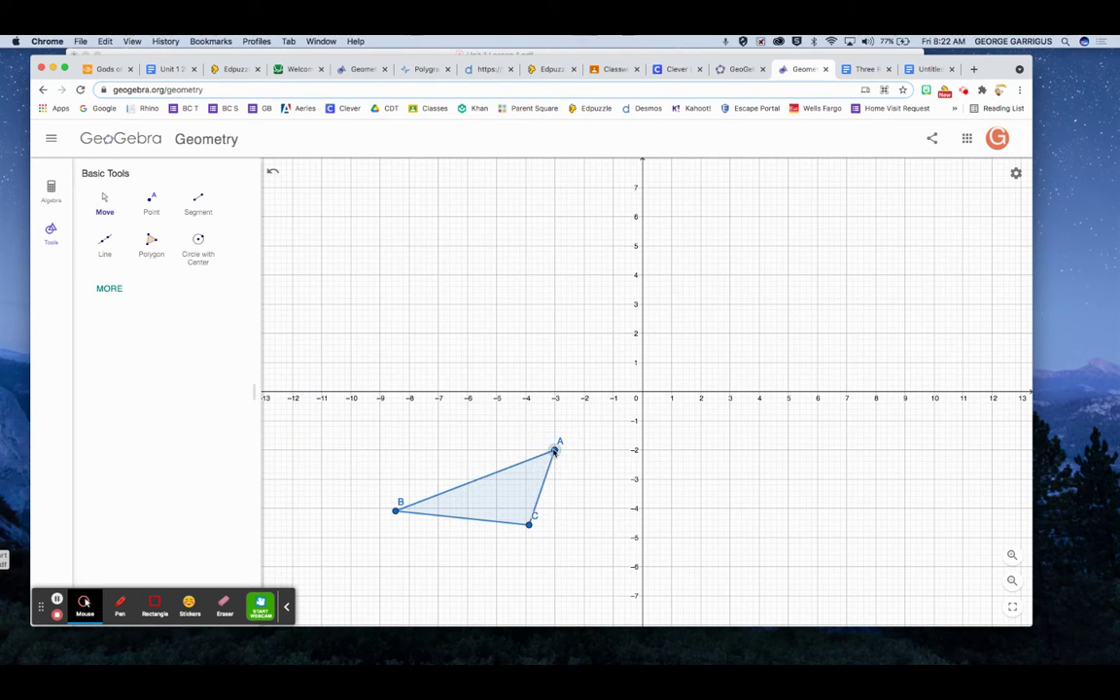
pyautogui.click(560, 447)
pyautogui.click(629, 479)
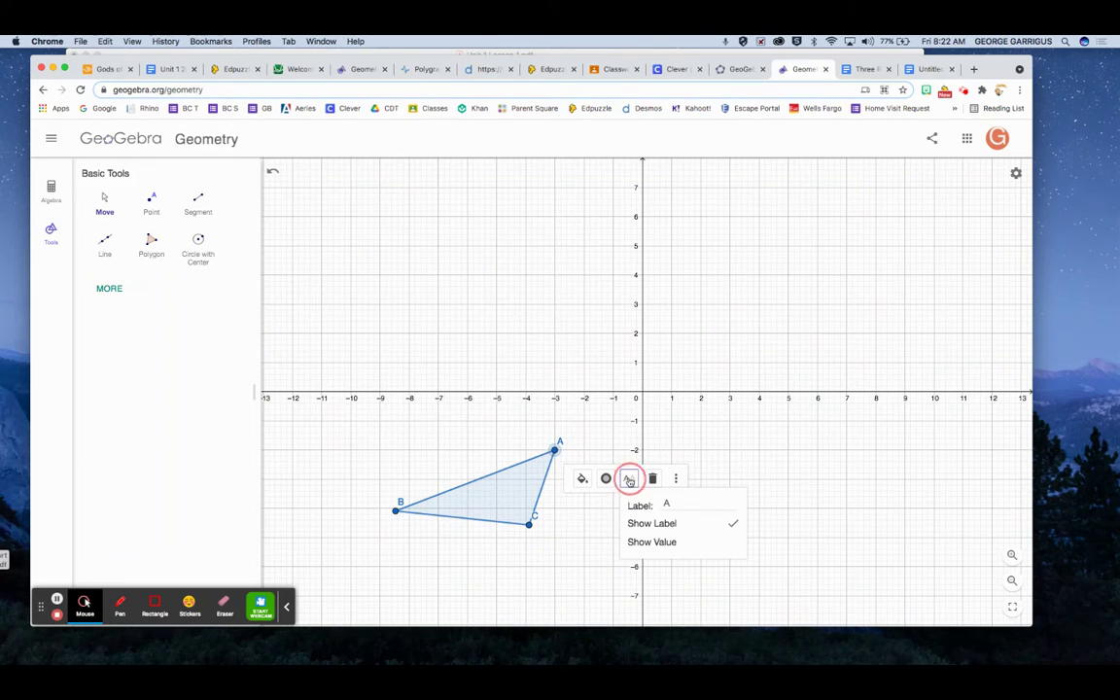
pyautogui.click(665, 542)
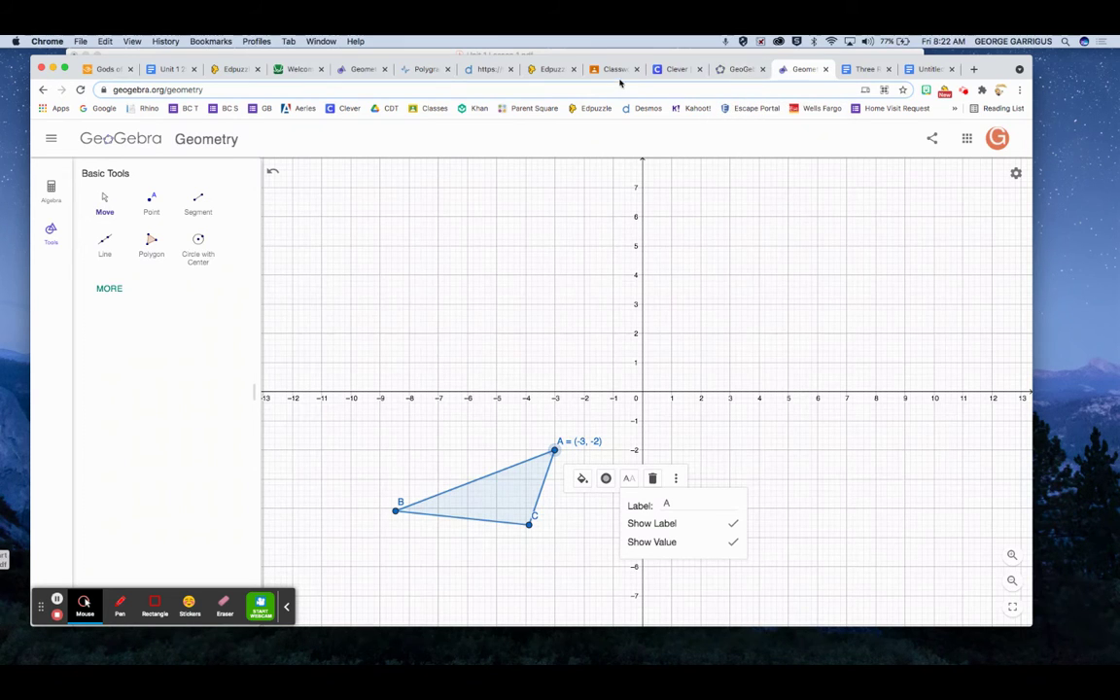
# - Using the worksheet's triangle, move vertex B to (-6, -4) and vertex C to (0, -5), and show both vertices' coordinates
pyautogui.moveTo(615, 70); pyautogui.dragTo(739, 70)
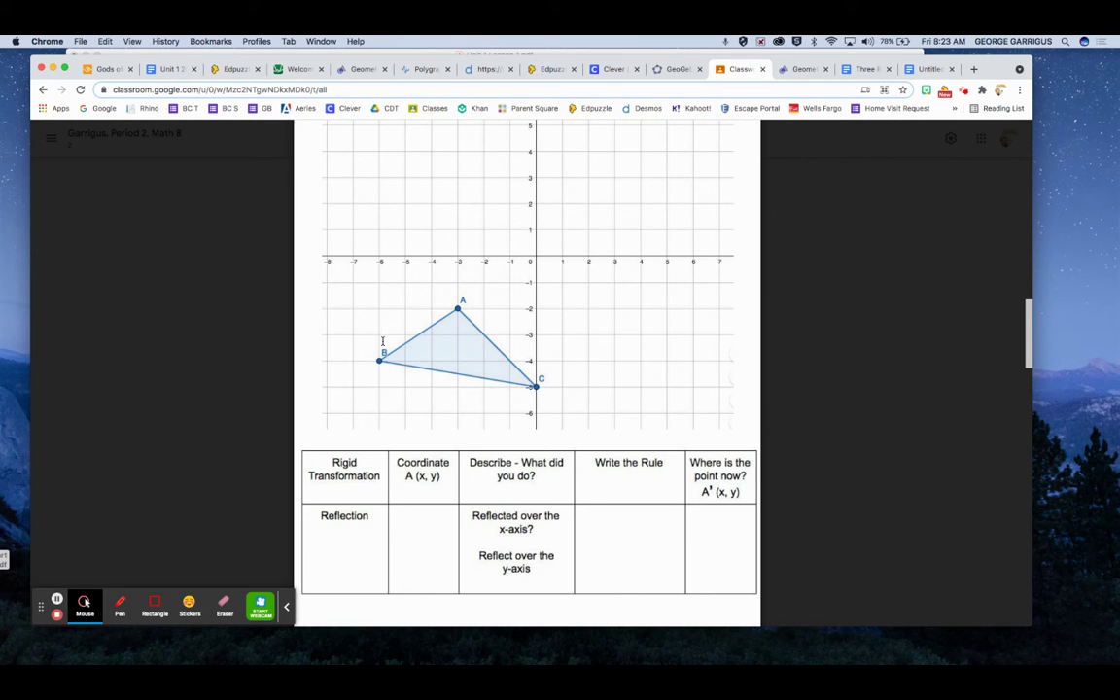
pyautogui.click(799, 69)
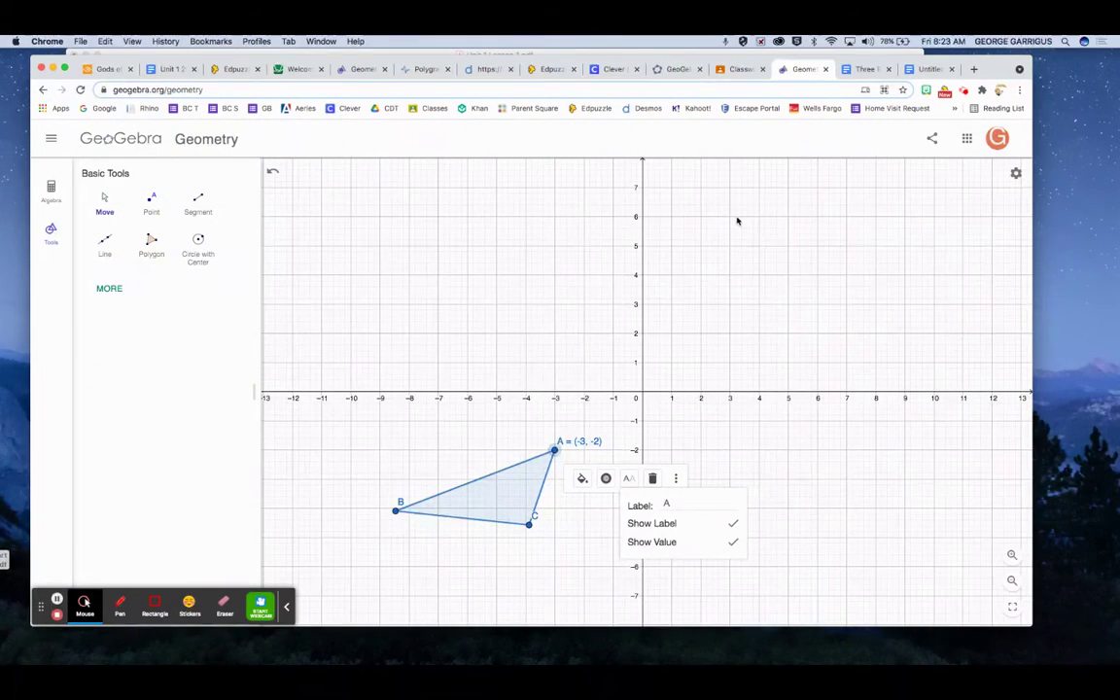
pyautogui.moveTo(396, 514); pyautogui.dragTo(472, 506)
pyautogui.click(472, 507)
pyautogui.click(542, 538)
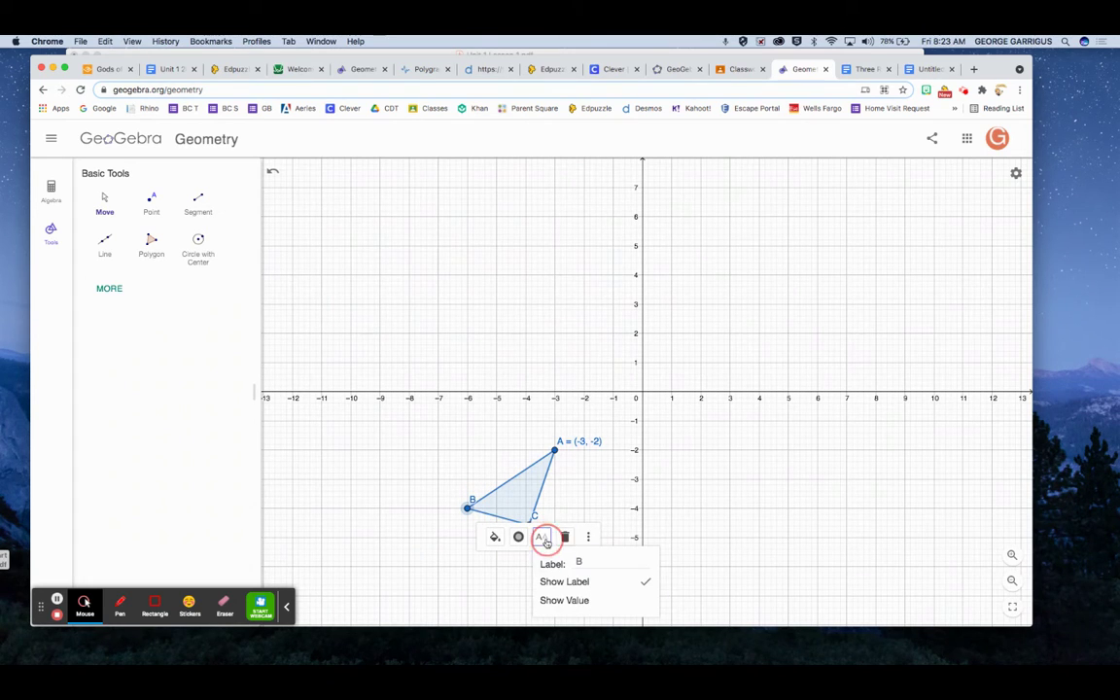
pyautogui.click(576, 601)
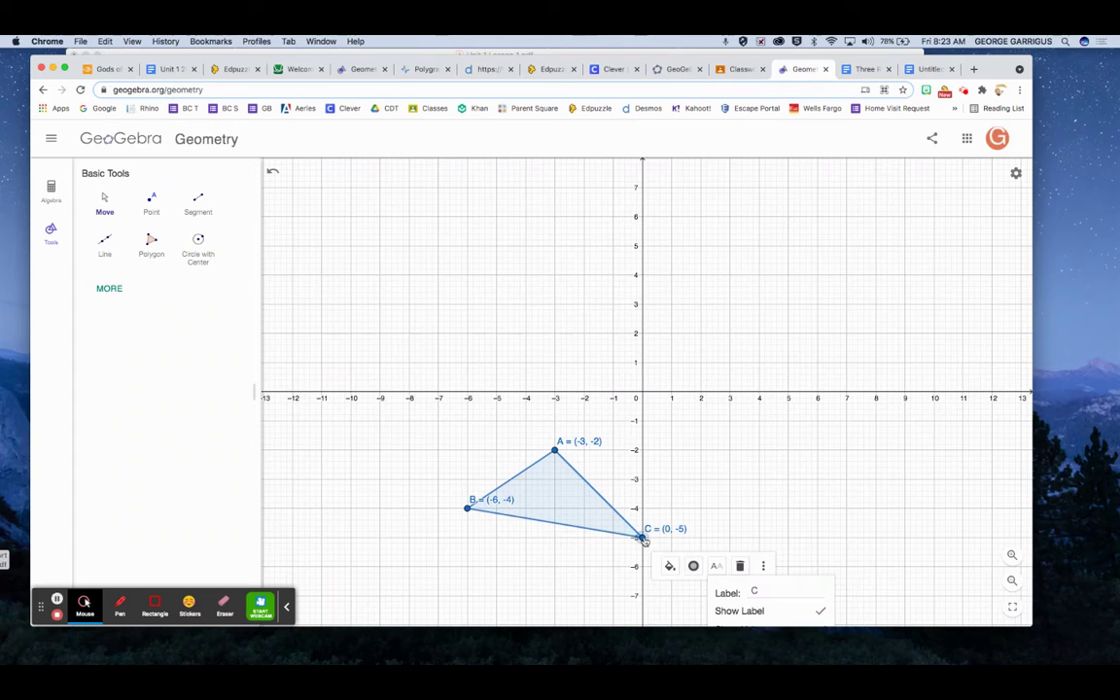
pyautogui.click(774, 436)
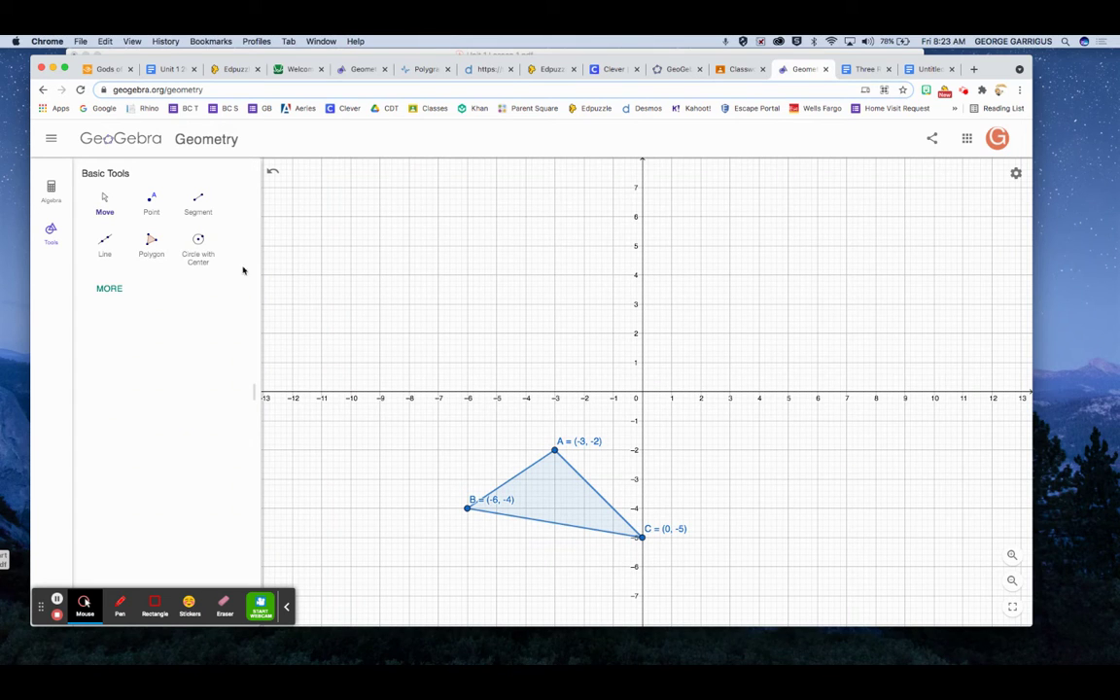
pyautogui.click(99, 187)
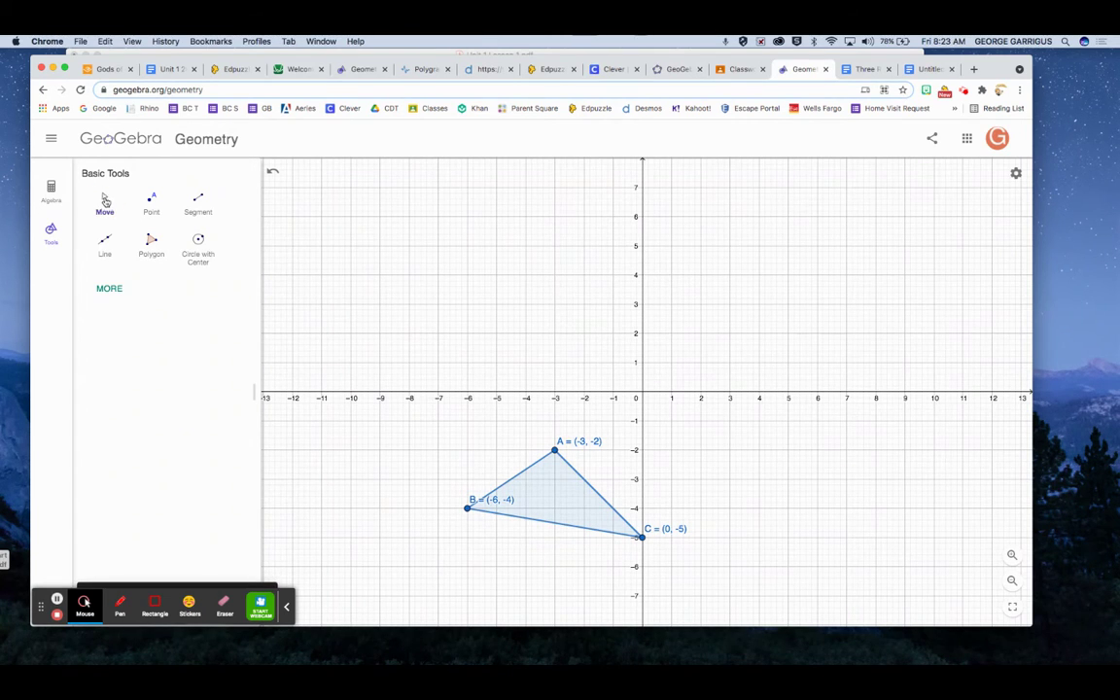
pyautogui.moveTo(551, 498)
pyautogui.mouseDown()
pyautogui.moveTo(539, 357)
pyautogui.moveTo(448, 215)
pyautogui.moveTo(554, 242)
pyautogui.moveTo(483, 449)
pyautogui.moveTo(475, 419)
pyautogui.moveTo(490, 470)
pyautogui.moveTo(299, 328)
pyautogui.moveTo(503, 414)
pyautogui.moveTo(420, 442)
pyautogui.moveTo(522, 457)
pyautogui.moveTo(527, 473)
pyautogui.moveTo(550, 455)
pyautogui.moveTo(507, 453)
pyautogui.moveTo(520, 468)
pyautogui.moveTo(553, 464)
pyautogui.moveTo(555, 444)
pyautogui.moveTo(555, 499)
pyautogui.mouseUp()
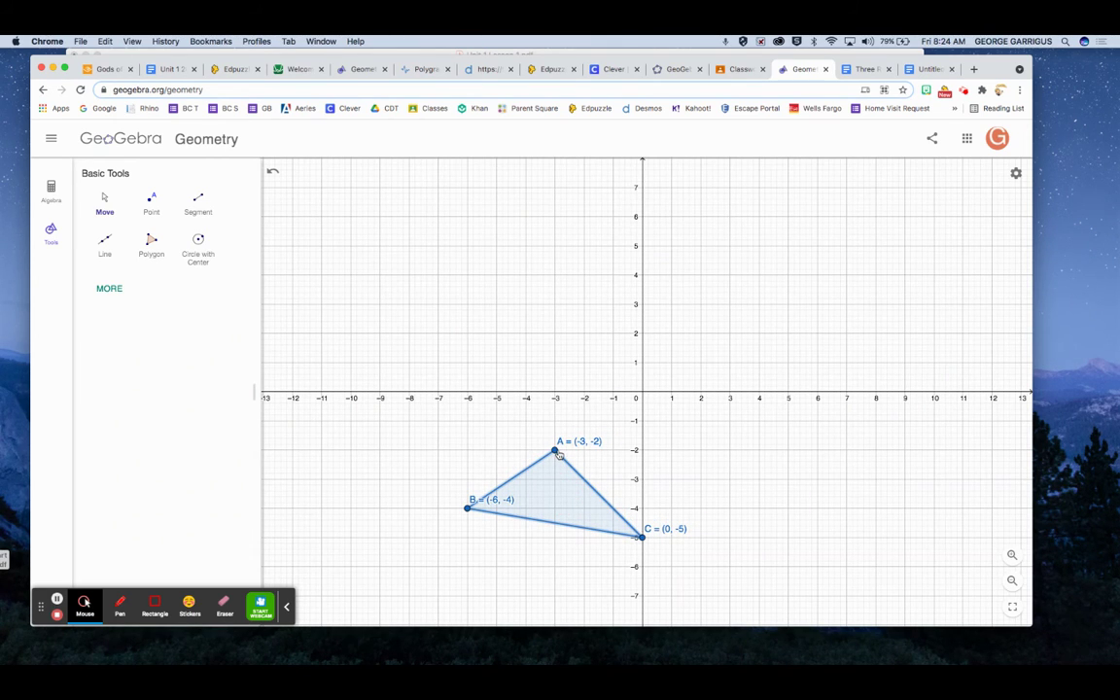
pyautogui.moveTo(555, 452)
pyautogui.mouseDown()
pyautogui.moveTo(555, 338)
pyautogui.moveTo(555, 452)
pyautogui.mouseUp()
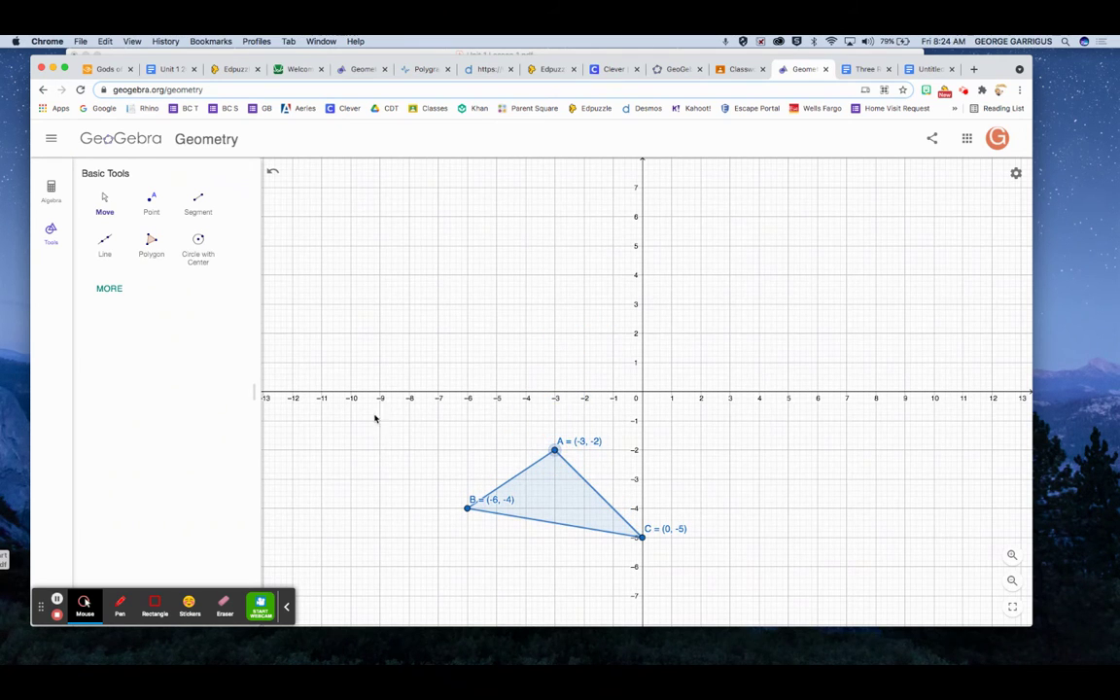
pyautogui.click(379, 360)
pyautogui.click(93, 200)
# - Draw a nearly horizontal line above the triangle through (-6, 3) and about (-2.4, 3)
pyautogui.click(1012, 555)
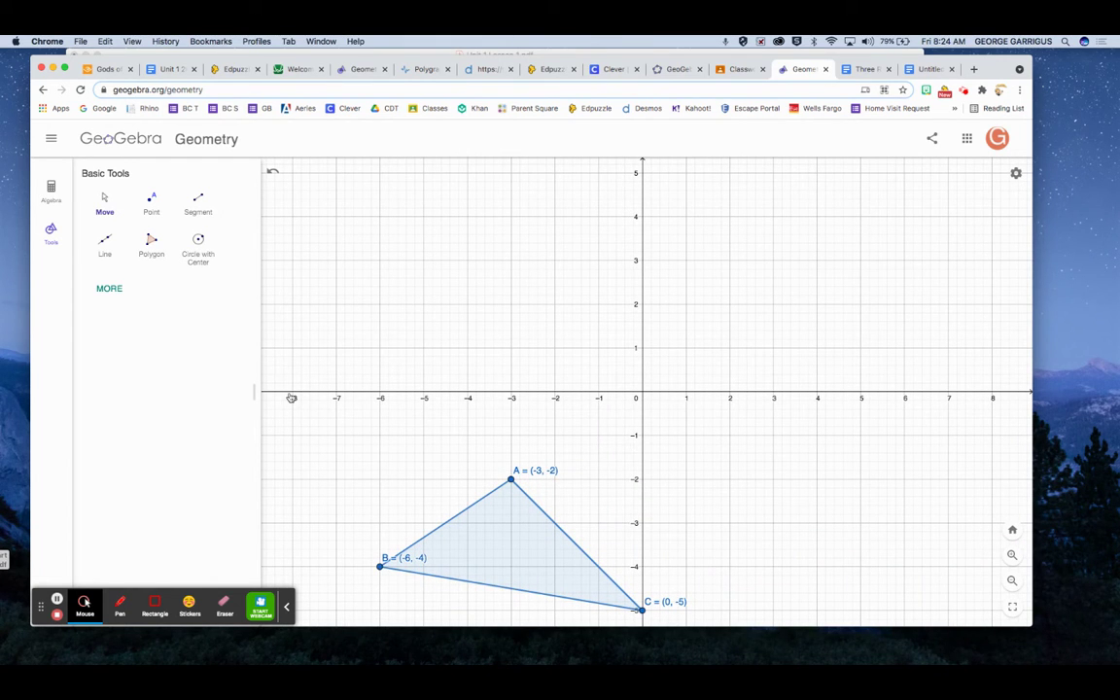
pyautogui.click(1012, 580)
pyautogui.click(1012, 555)
pyautogui.click(105, 242)
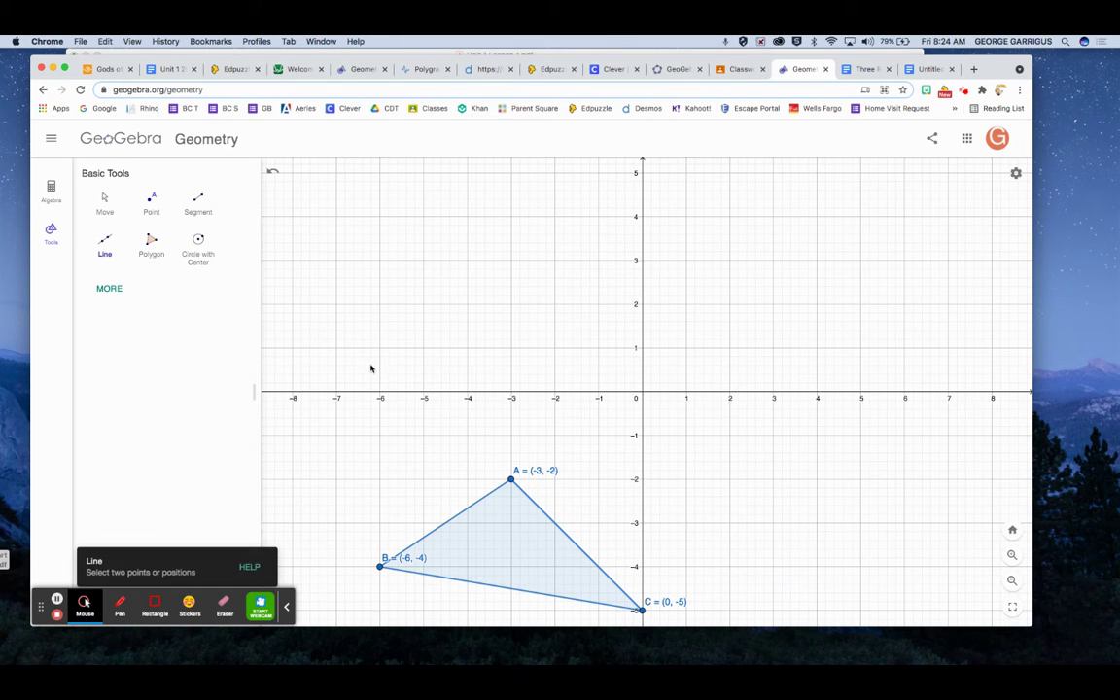
pyautogui.click(380, 260)
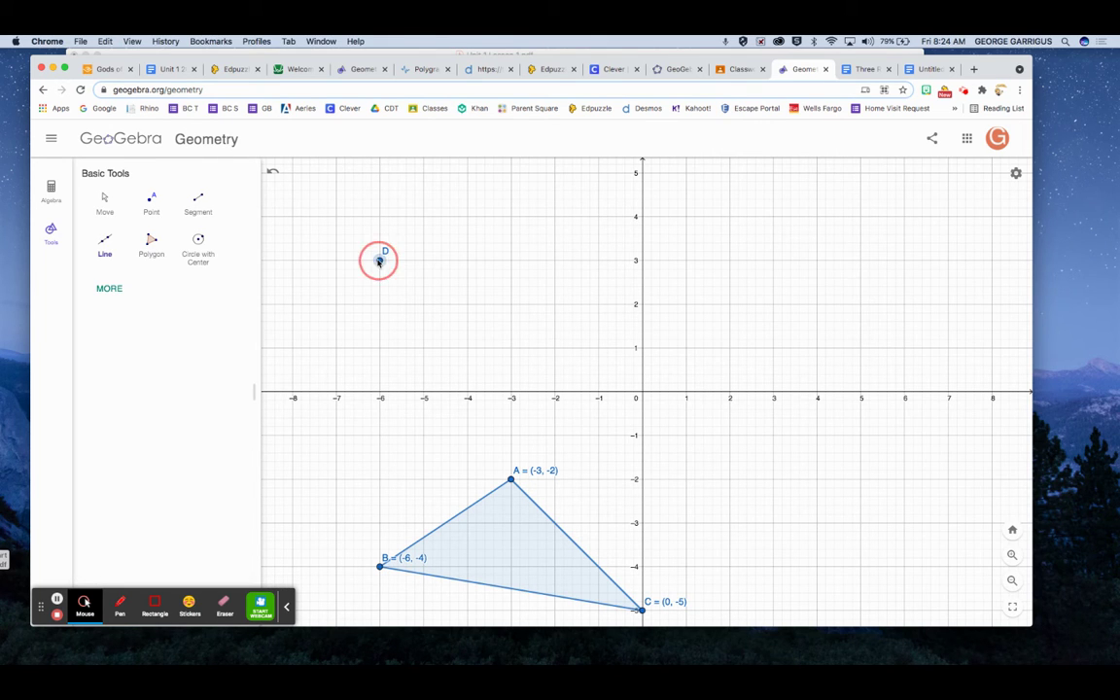
pyautogui.click(536, 262)
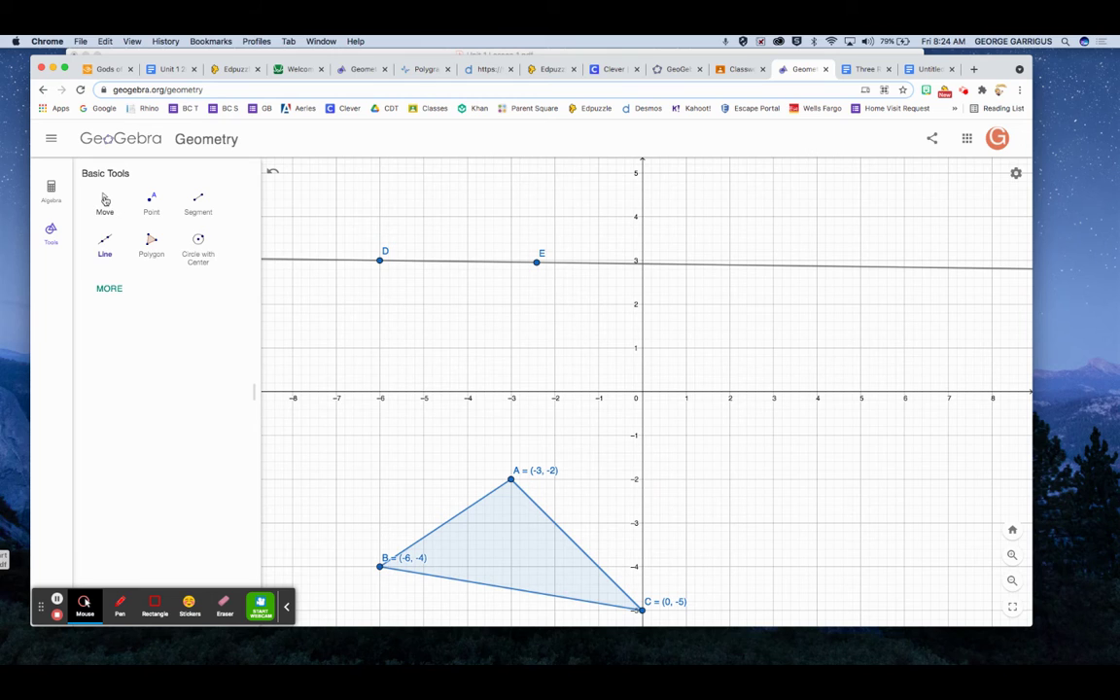
# - Move the line's two defining points to (-7, 0) and (-0.5, 0) so that the line lies on the x-axis
pyautogui.click(105, 199)
pyautogui.moveTo(381, 261); pyautogui.dragTo(336, 392)
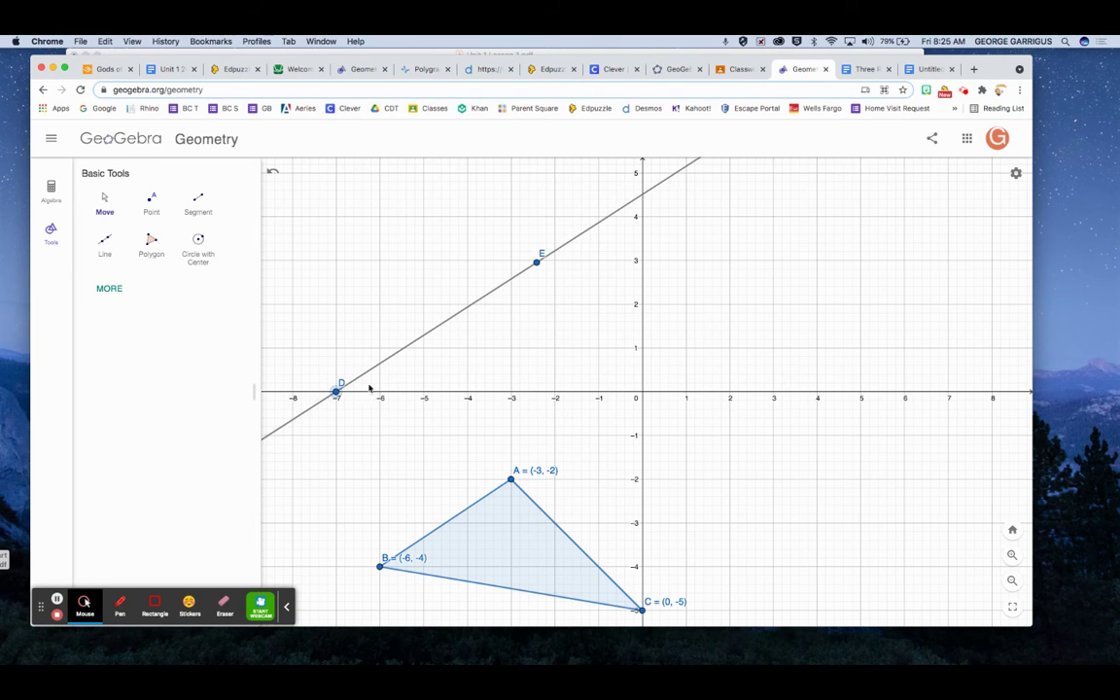
pyautogui.moveTo(538, 263); pyautogui.dragTo(619, 393)
pyautogui.scroll(-1, 413, 416)
pyautogui.scroll(3, 427, 410)
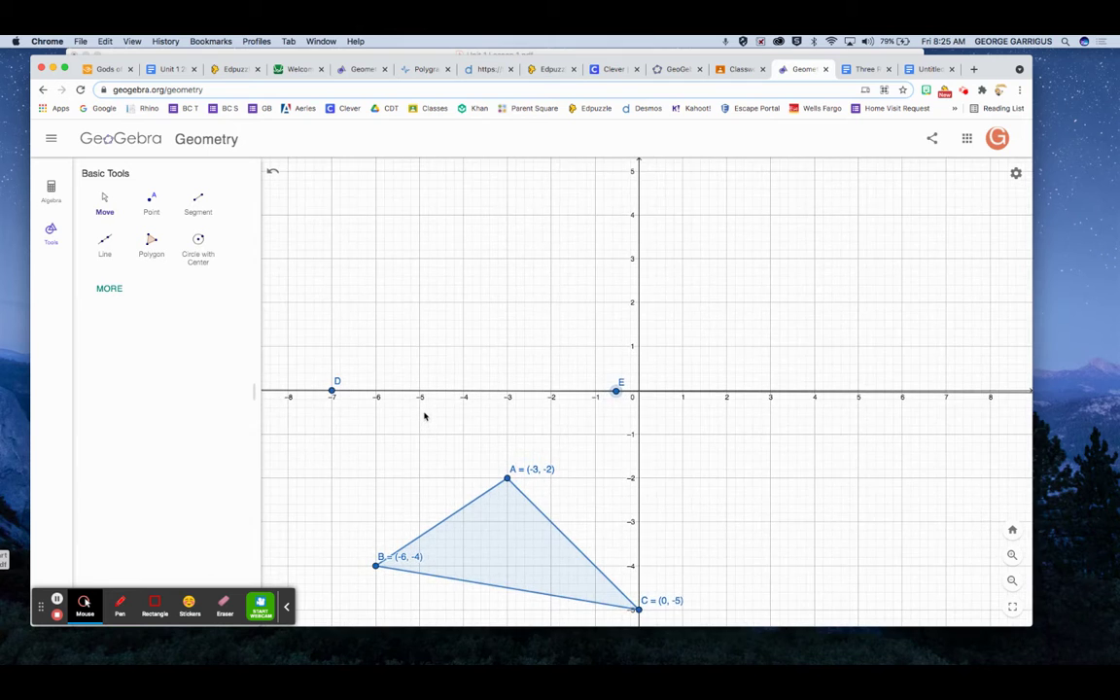
pyautogui.scroll(2, 428, 411)
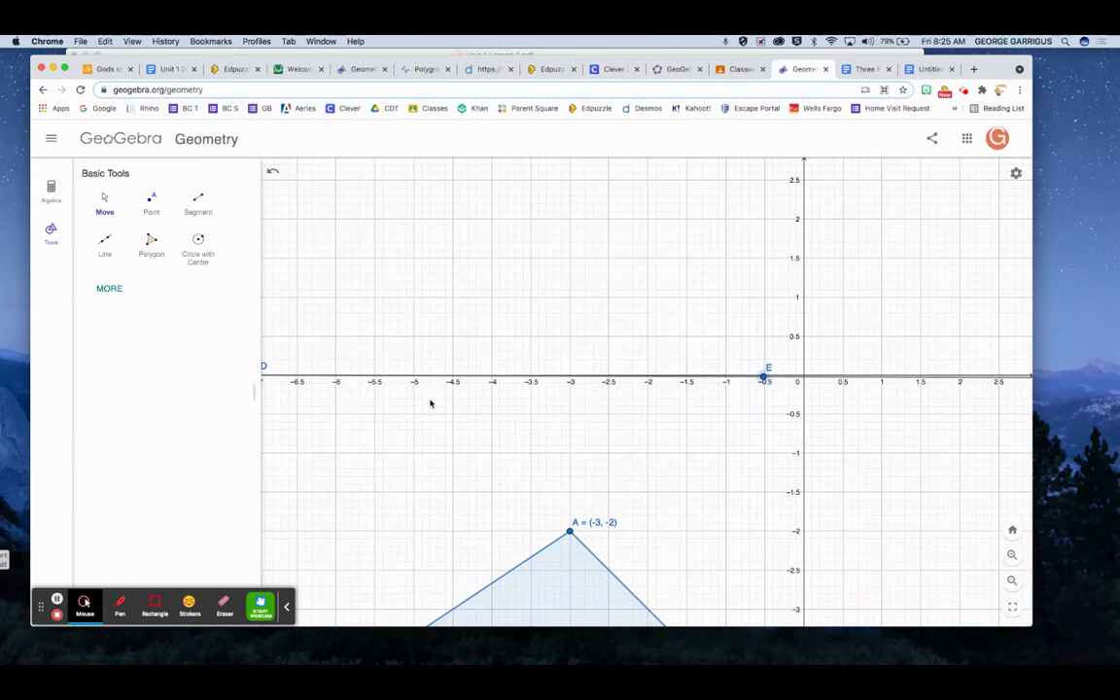
pyautogui.click(764, 379)
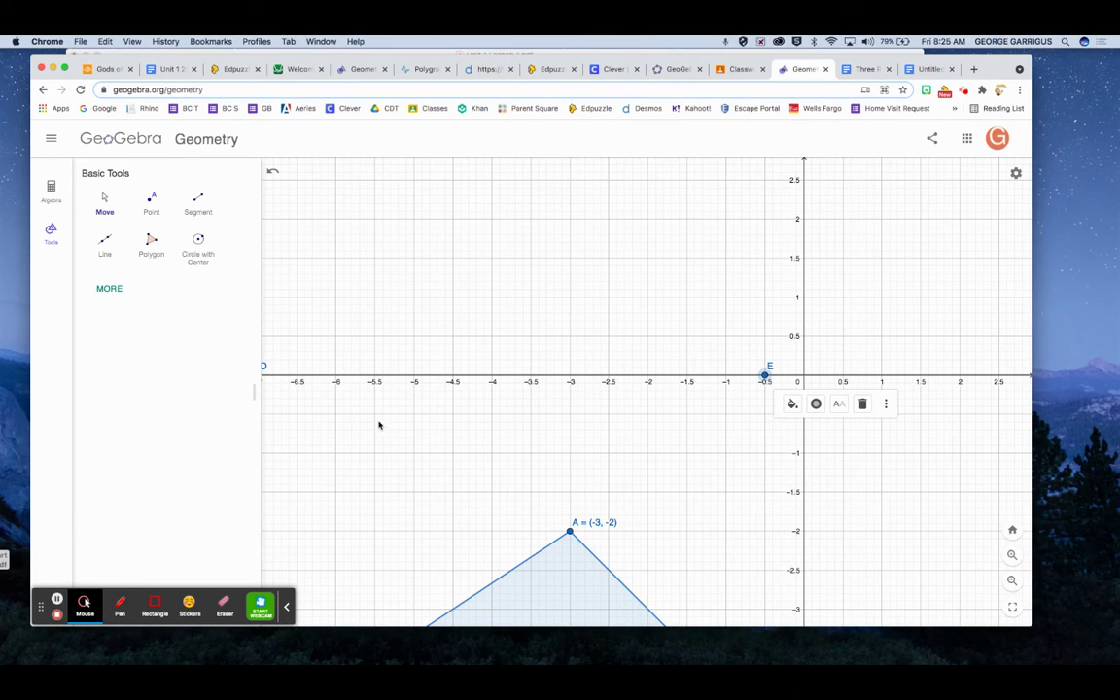
# - Reflect triangle ABC about the line lying on the x-axis with the Reflect about Line tool
pyautogui.scroll(-4, 366, 420)
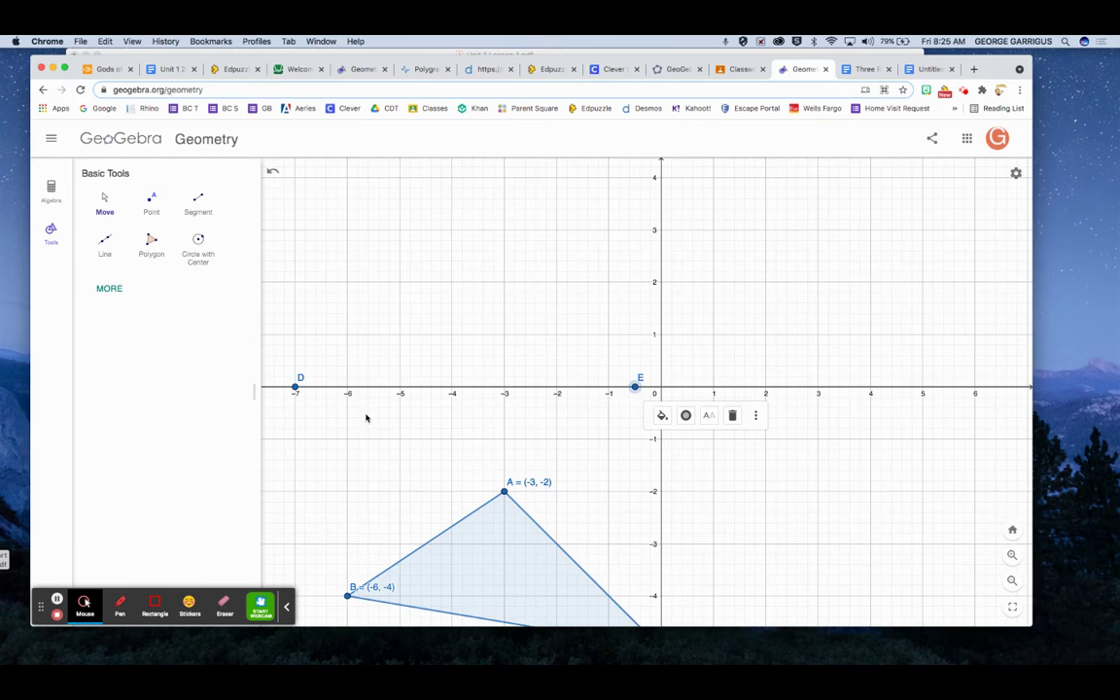
pyautogui.scroll(-3, 365, 418)
pyautogui.moveTo(330, 442); pyautogui.dragTo(384, 386)
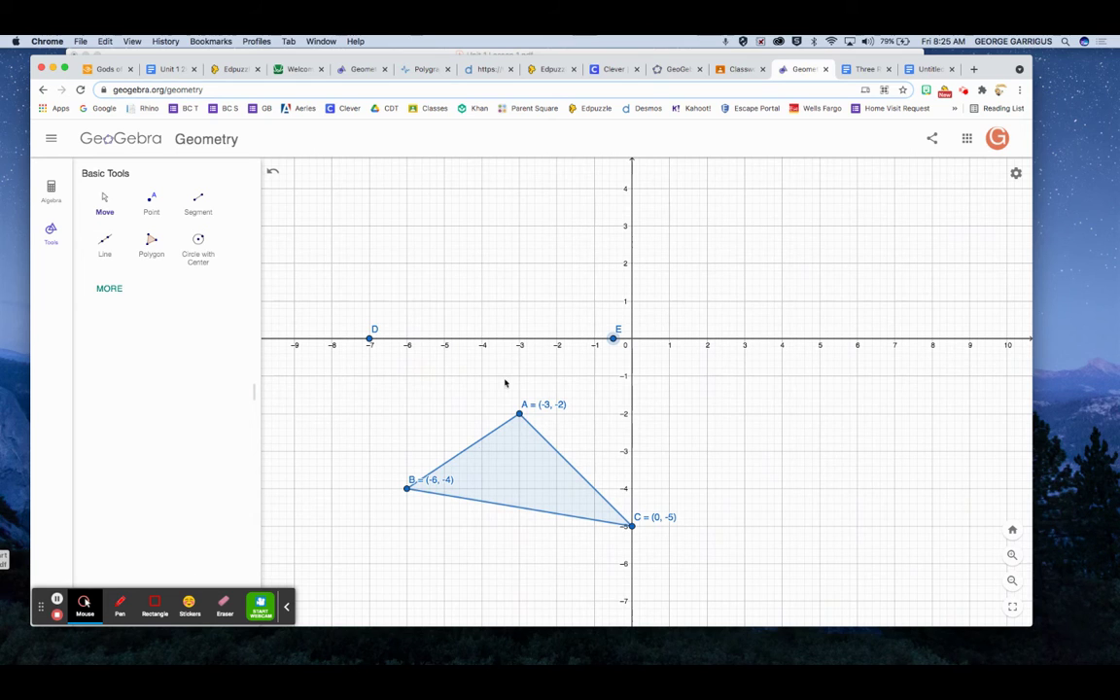
pyautogui.click(109, 289)
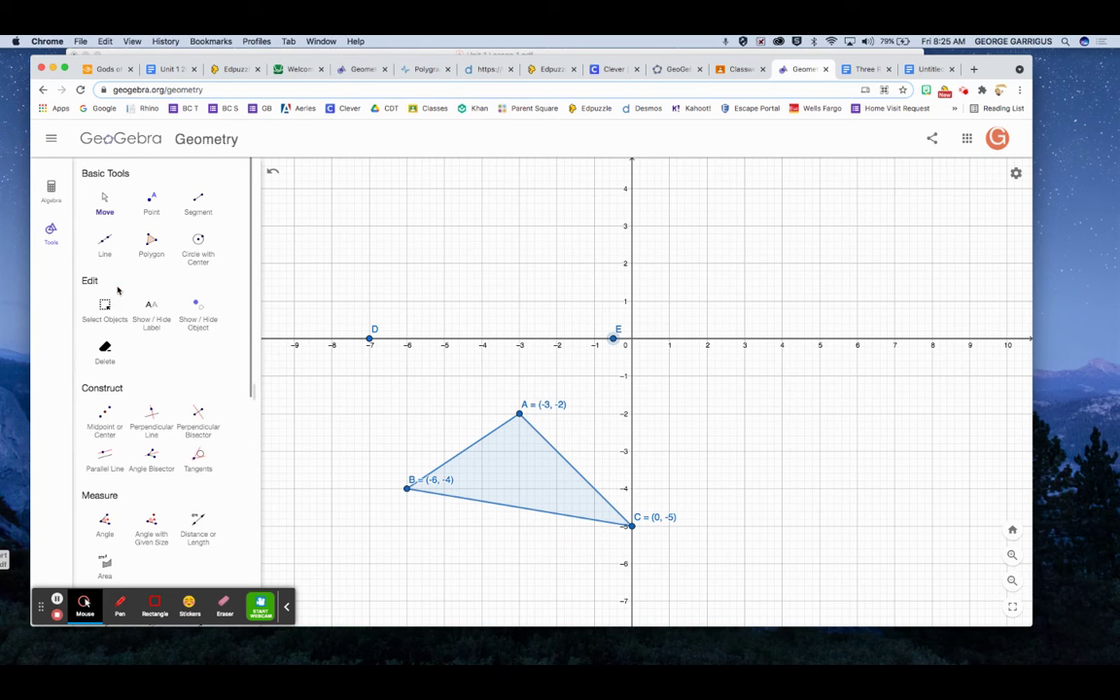
pyautogui.scroll(-4, 200, 389)
pyautogui.scroll(-5, 194, 455)
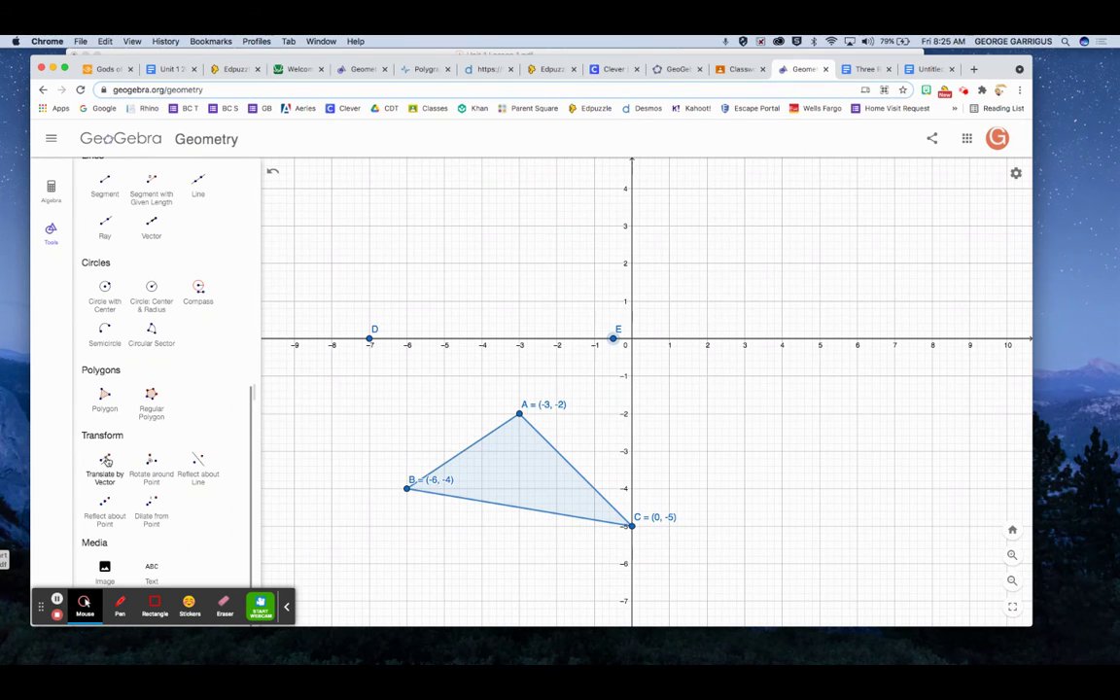
pyautogui.click(198, 463)
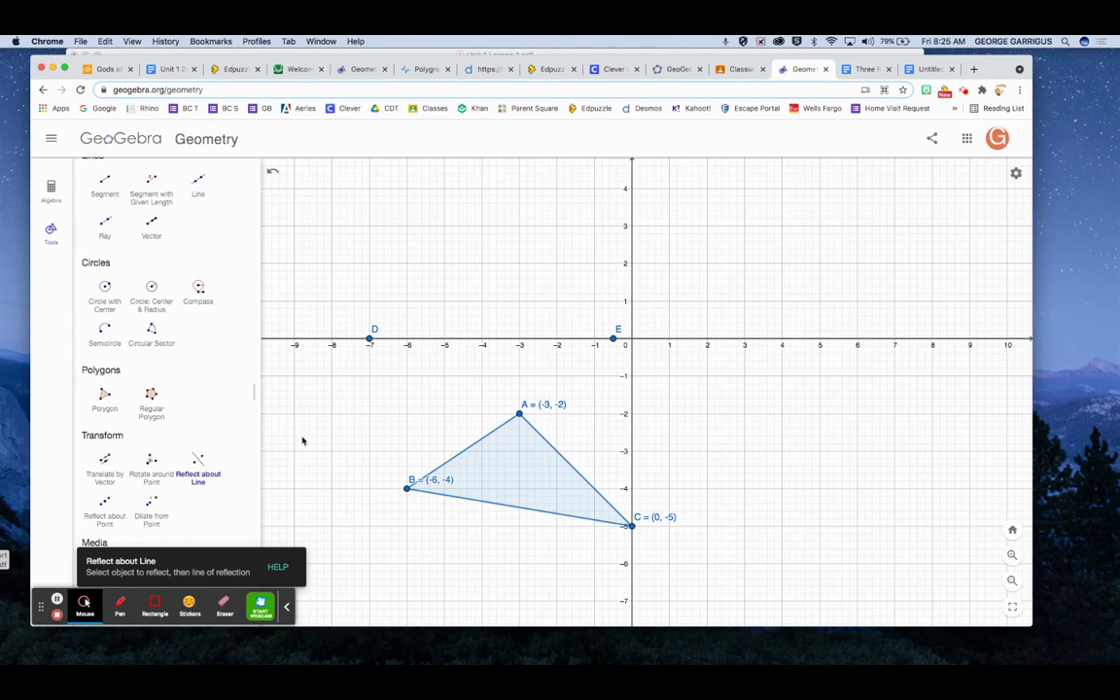
pyautogui.click(519, 465)
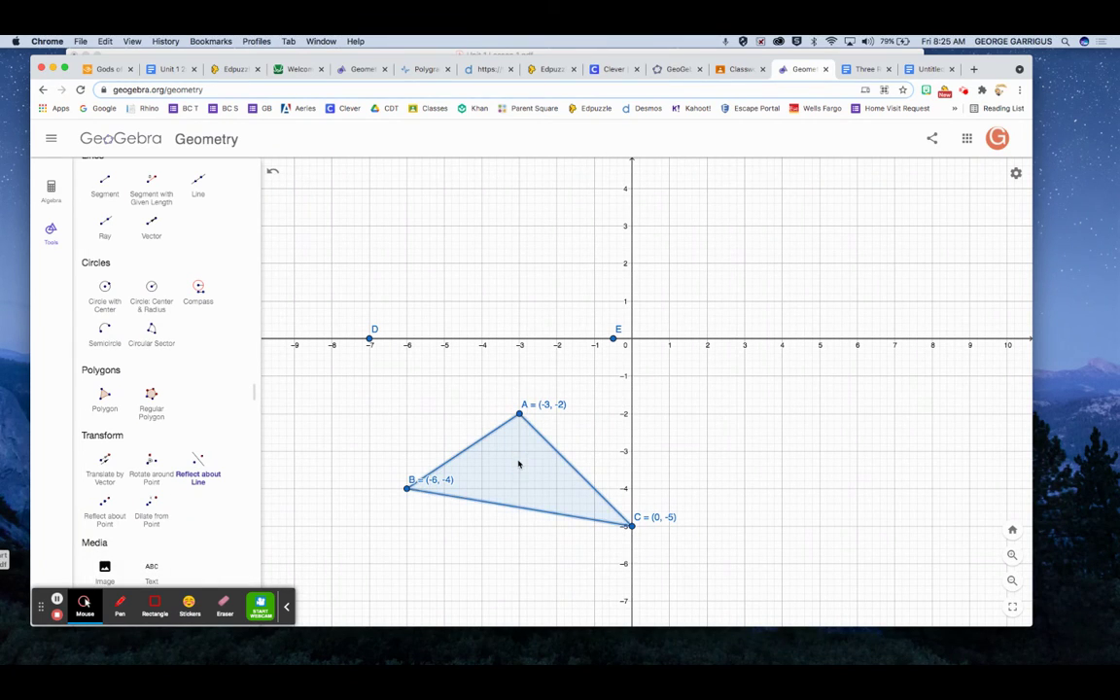
pyautogui.click(519, 342)
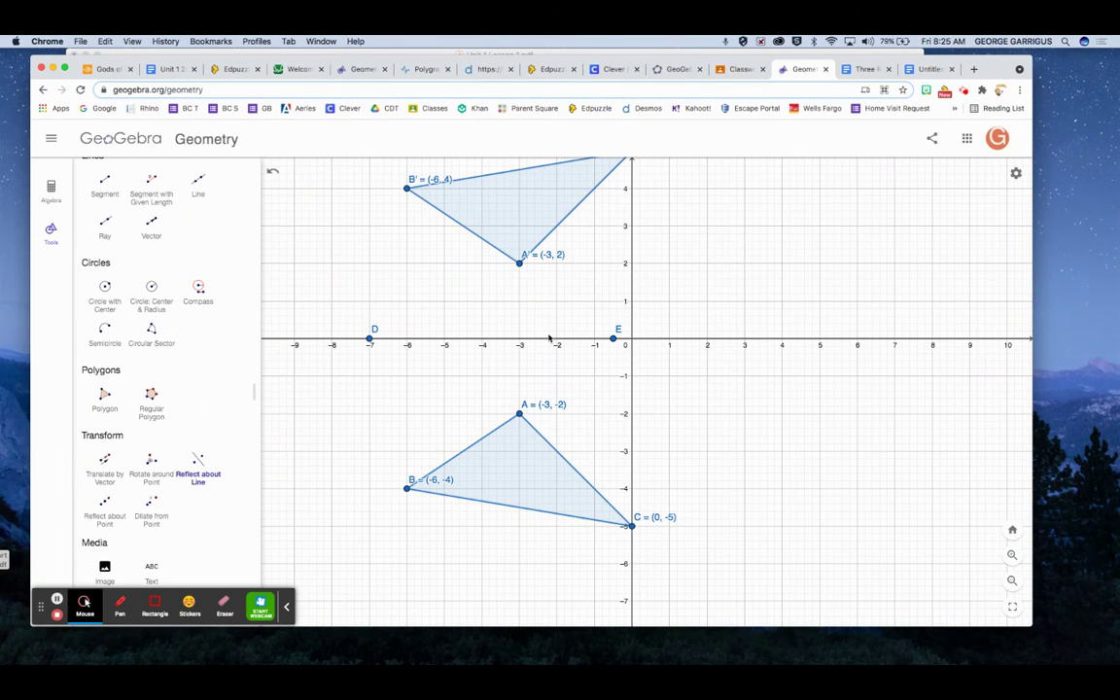
pyautogui.scroll(-2, 553, 348)
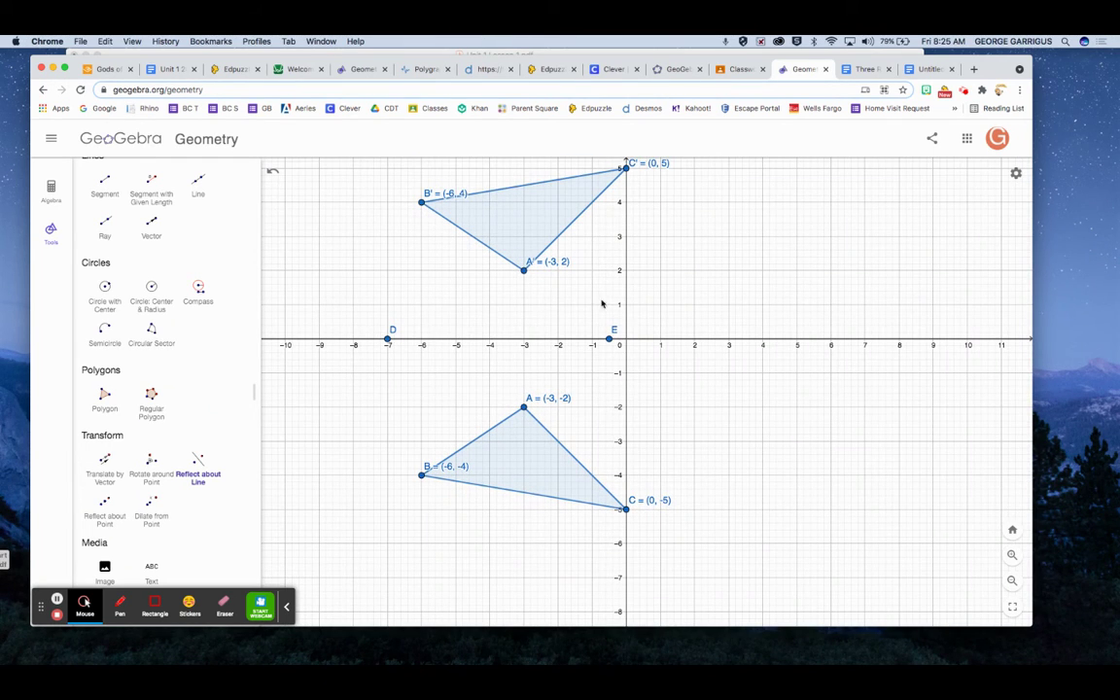
pyautogui.scroll(-1, 554, 301)
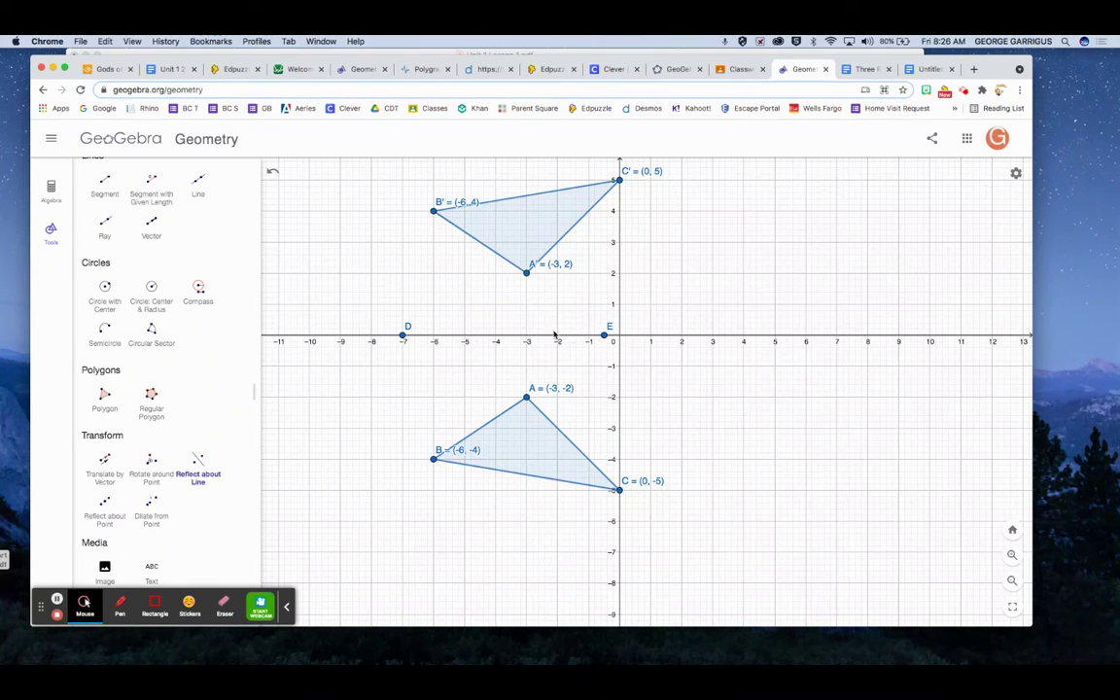
# - Move the mirror line's point E to (-7, -6) to try a vertical reflection, and place it back on the x-axis at (3, 0)
pyautogui.scroll(10, 140, 267)
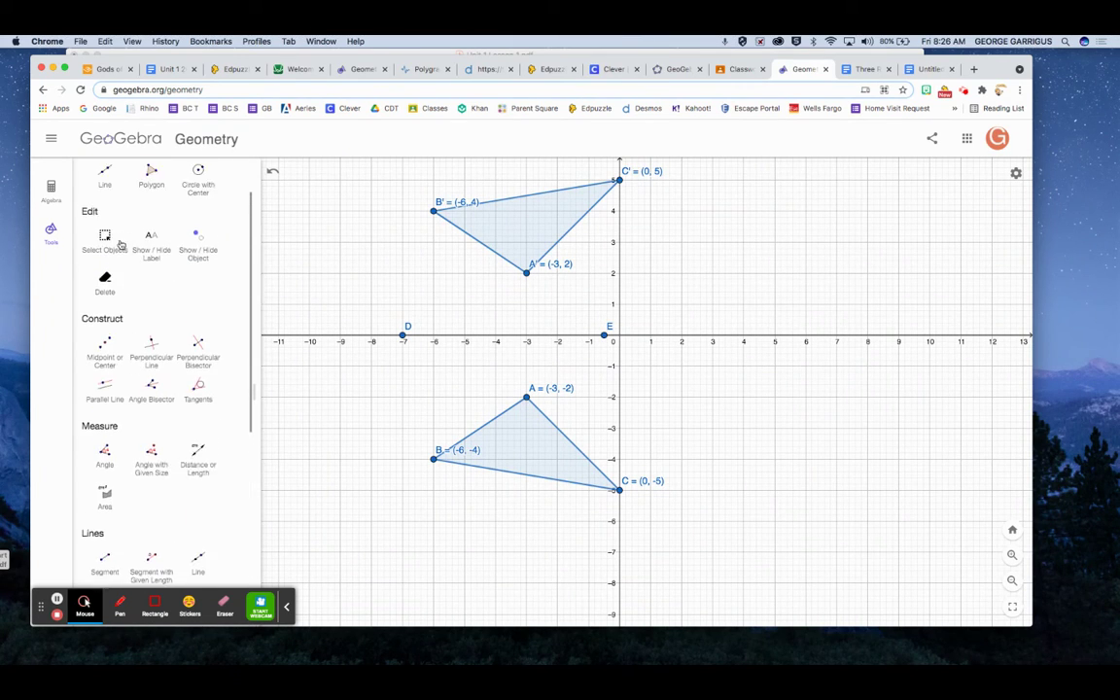
pyautogui.click(107, 198)
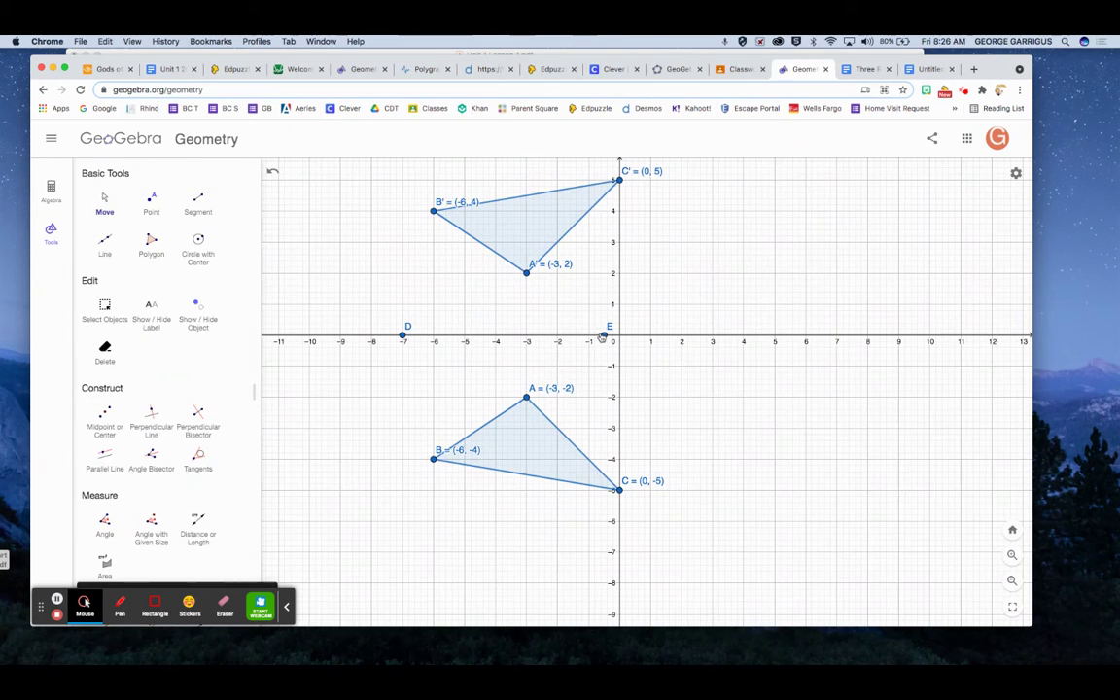
pyautogui.moveTo(605, 336); pyautogui.dragTo(403, 519)
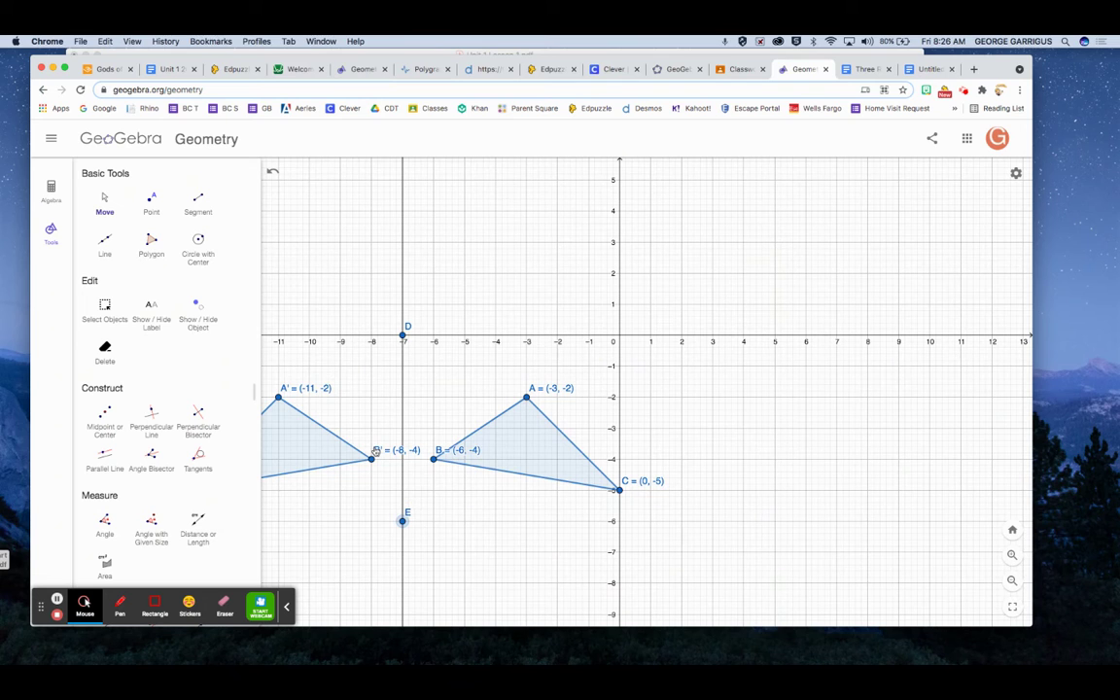
pyautogui.moveTo(403, 520); pyautogui.dragTo(713, 334)
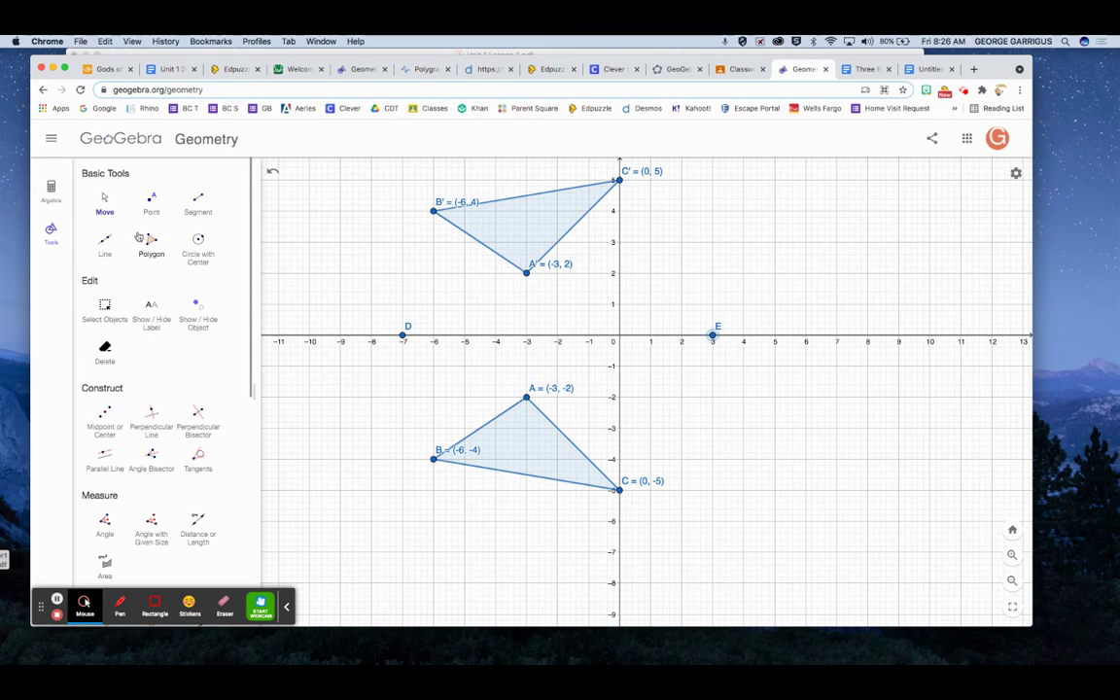
# - Draw a second, nearly vertical line to the right of the triangles through about (4.8, 3.7) and (5, -2)
pyautogui.click(101, 245)
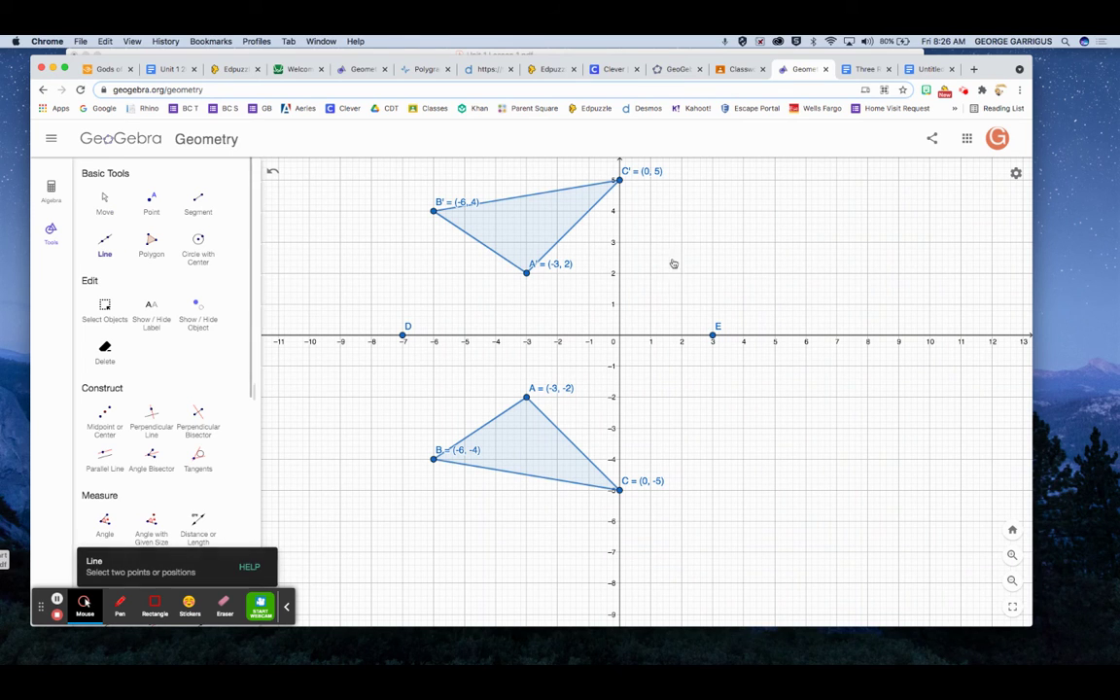
pyautogui.click(769, 222)
pyautogui.click(775, 397)
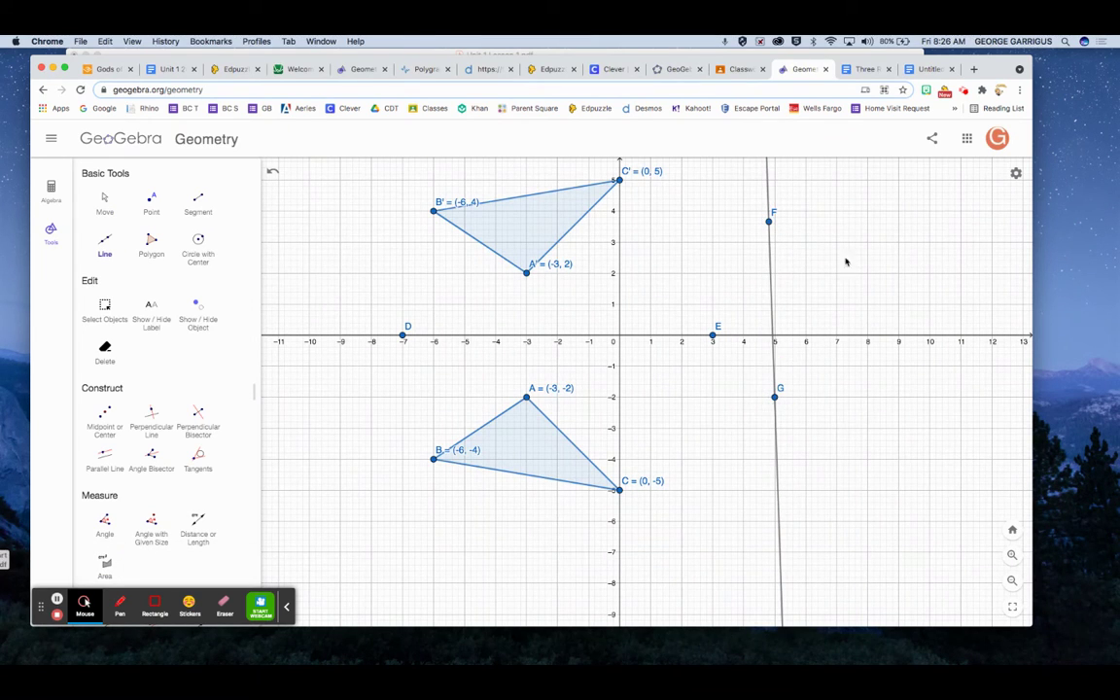
# - Move the new line's two defining points to (0, 3) and about (0, -7.25) so that the line lies on the y-axis
pyautogui.click(103, 202)
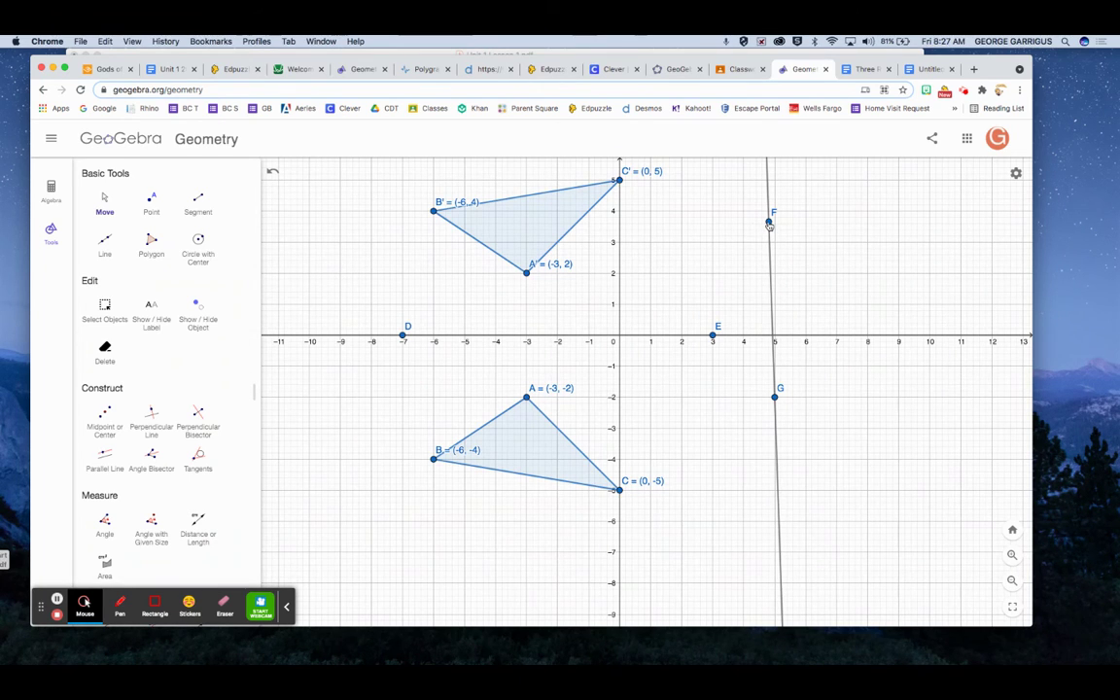
pyautogui.moveTo(771, 224); pyautogui.dragTo(619, 242)
pyautogui.moveTo(776, 399); pyautogui.dragTo(620, 562)
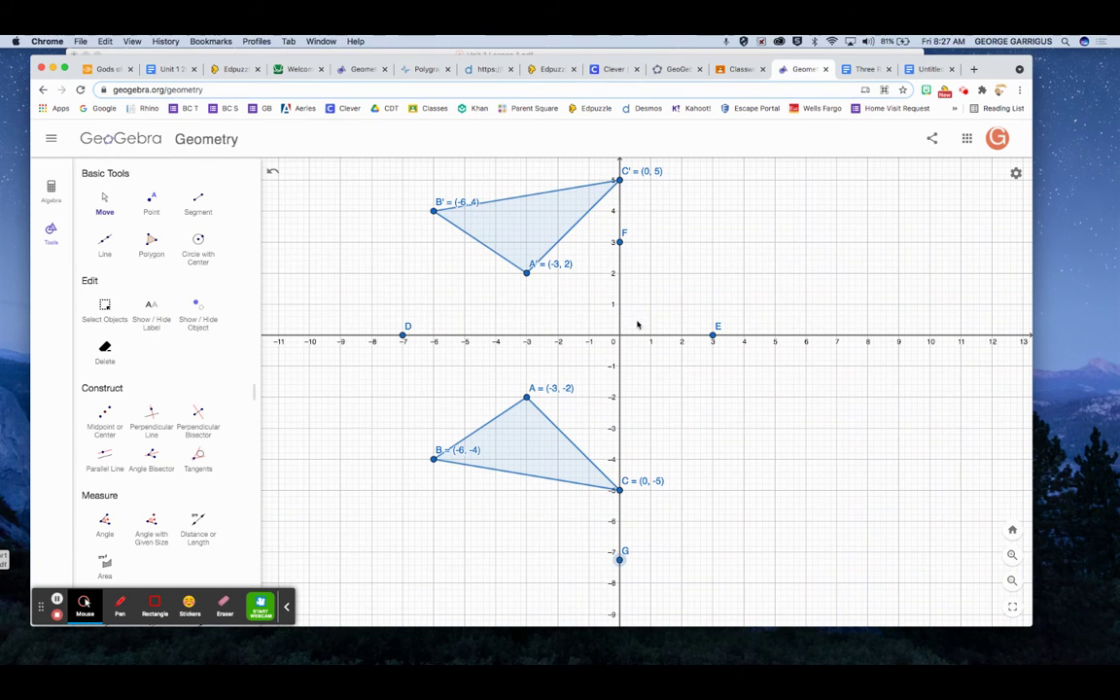
# - Examine up close whether points F and G lie exactly on the y-axis
pyautogui.scroll(5, 629, 250)
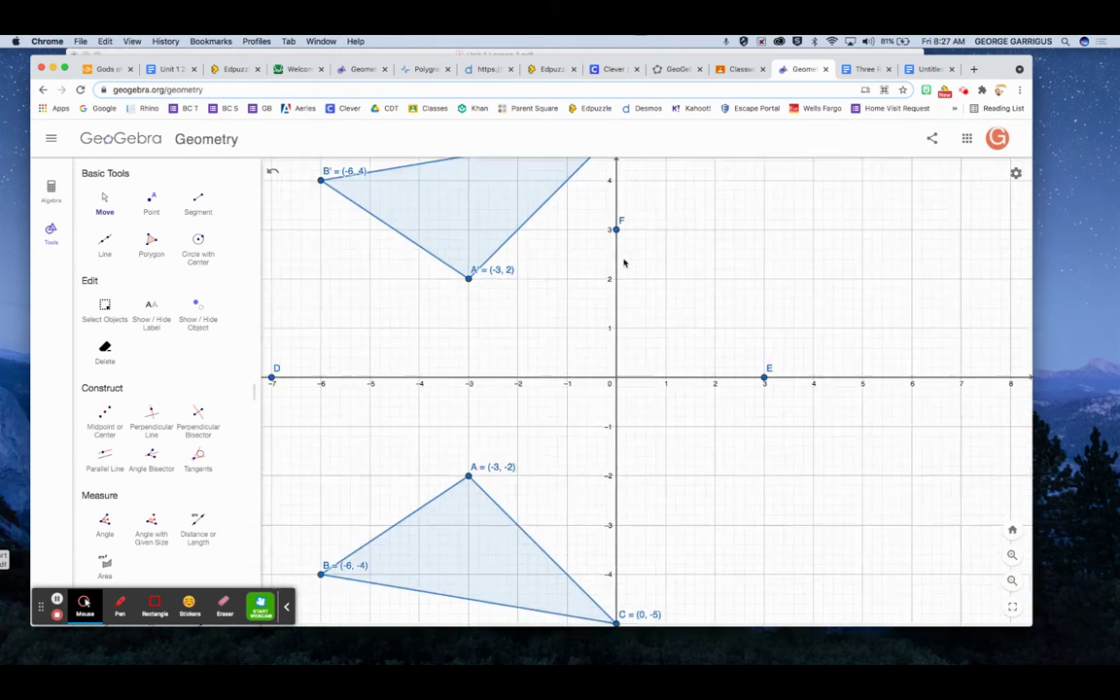
pyautogui.scroll(1, 623, 260)
pyautogui.scroll(-1, 648, 555)
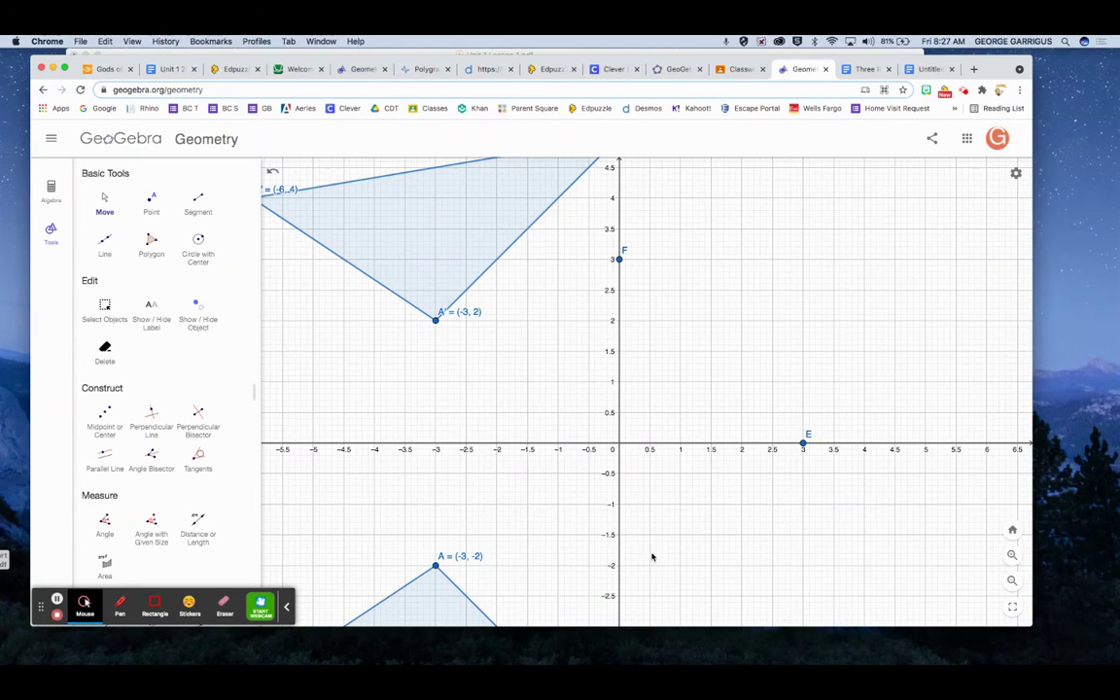
pyautogui.moveTo(660, 589); pyautogui.dragTo(662, 318)
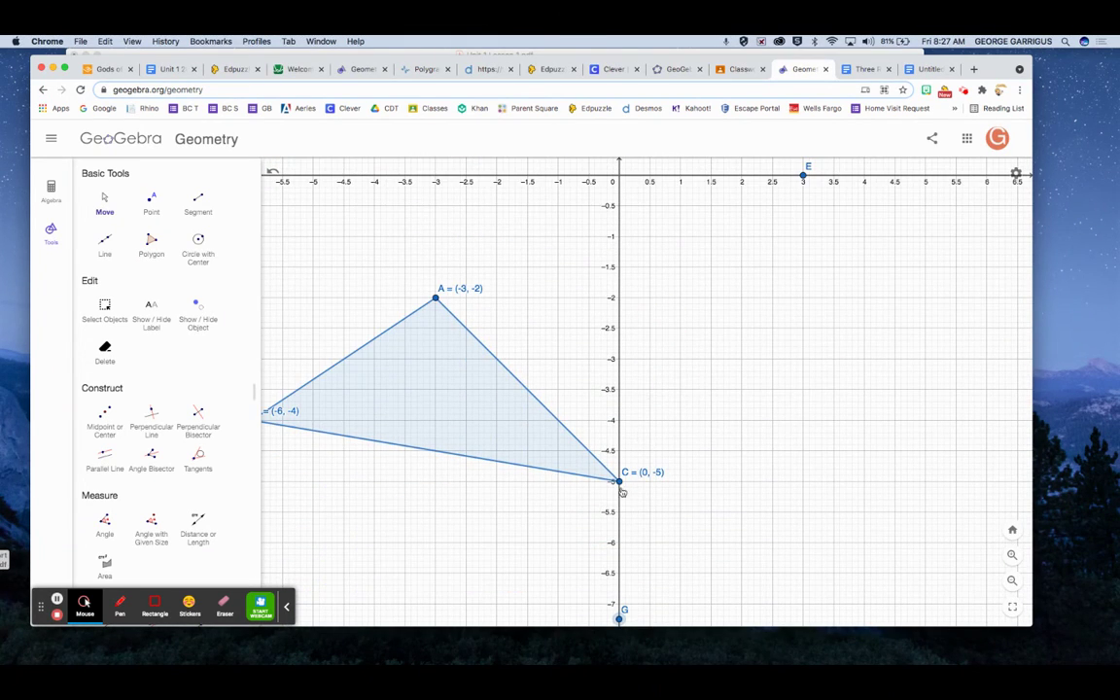
pyautogui.scroll(-1, 620, 499)
pyautogui.scroll(3, 619, 499)
pyautogui.moveTo(687, 368); pyautogui.dragTo(632, 487)
pyautogui.scroll(2, 702, 459)
pyautogui.scroll(-8, 702, 459)
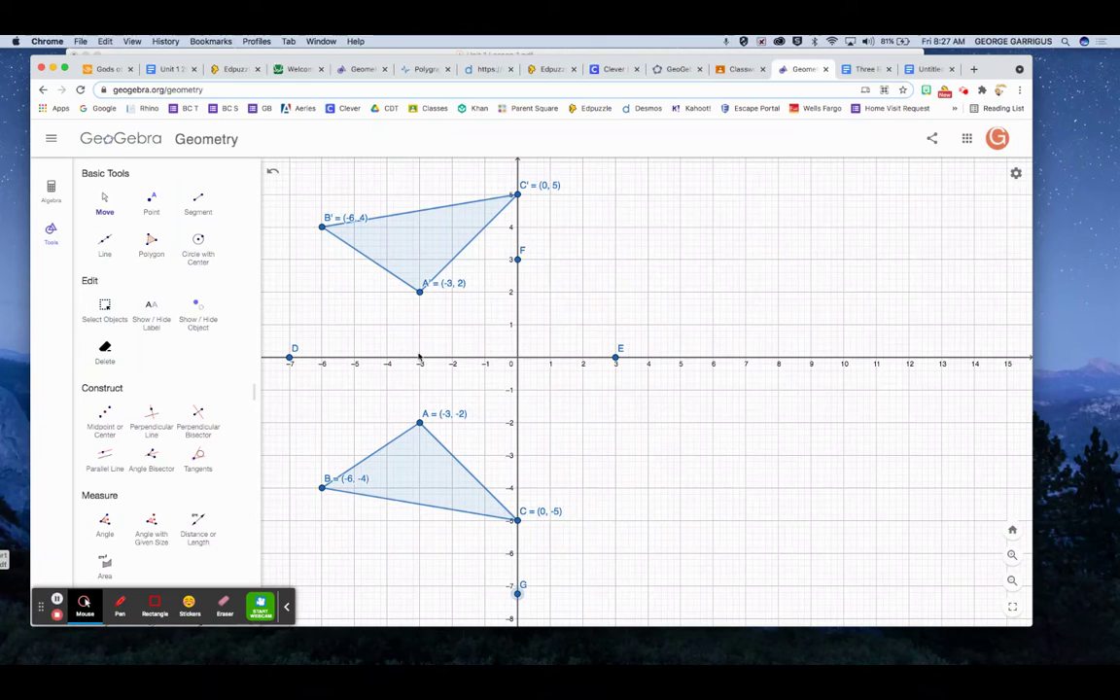
# - Reflect the original triangle ABC about the line lying on the y-axis with the Reflect about Line tool
pyautogui.scroll(-1, 173, 407)
pyautogui.scroll(-5, 173, 406)
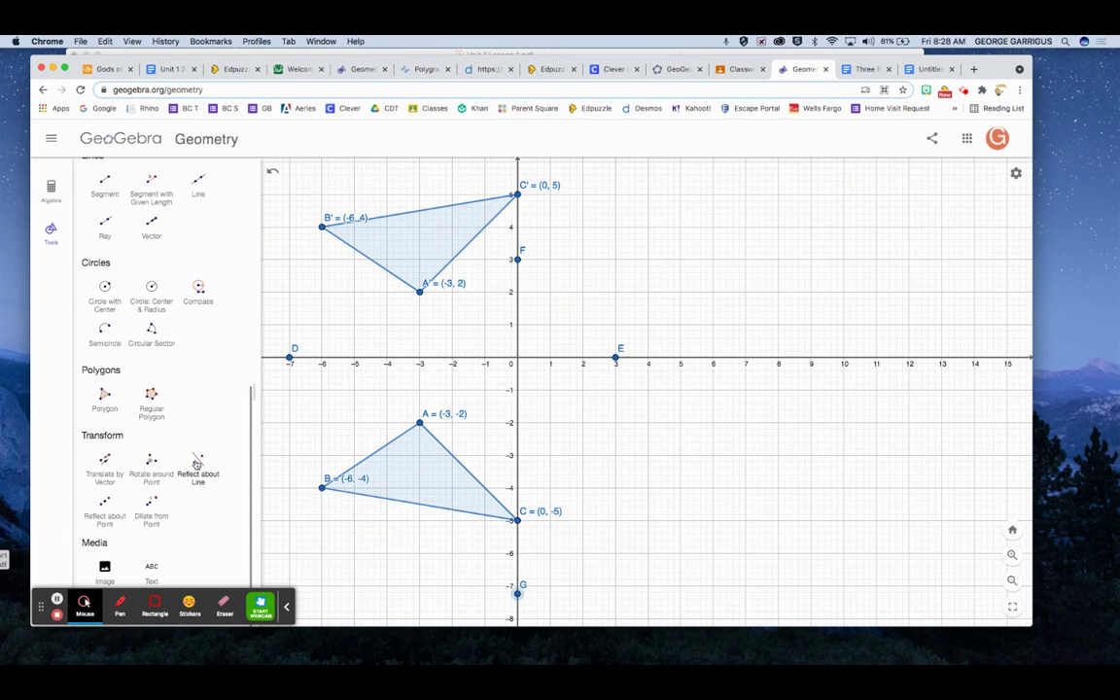
pyautogui.click(199, 463)
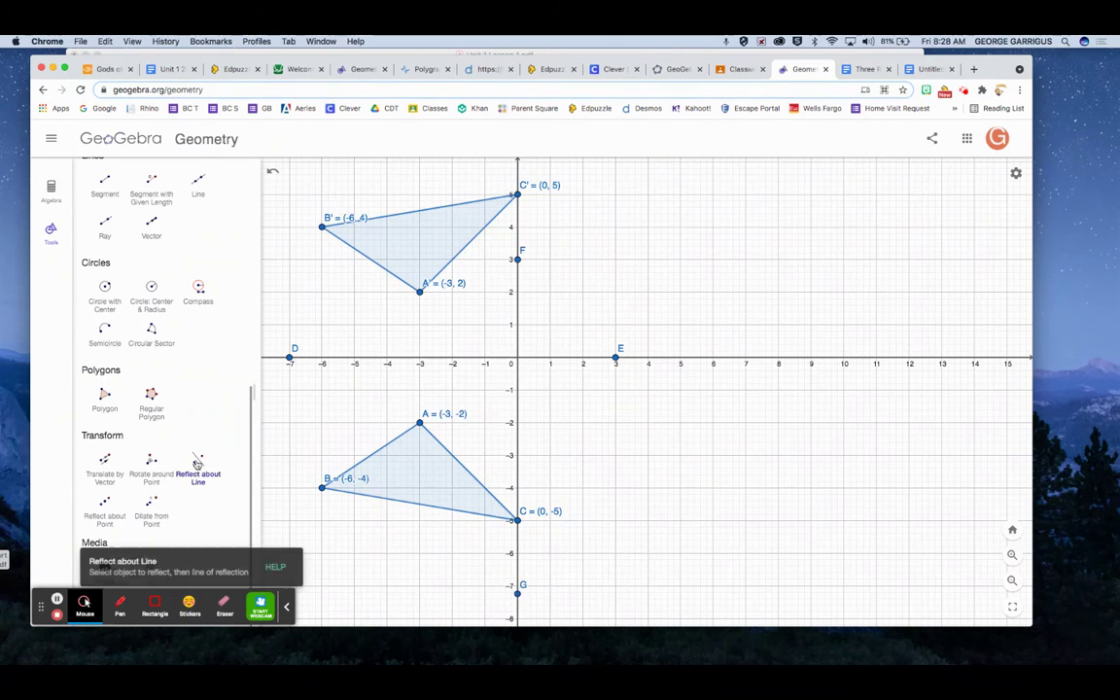
pyautogui.click(415, 478)
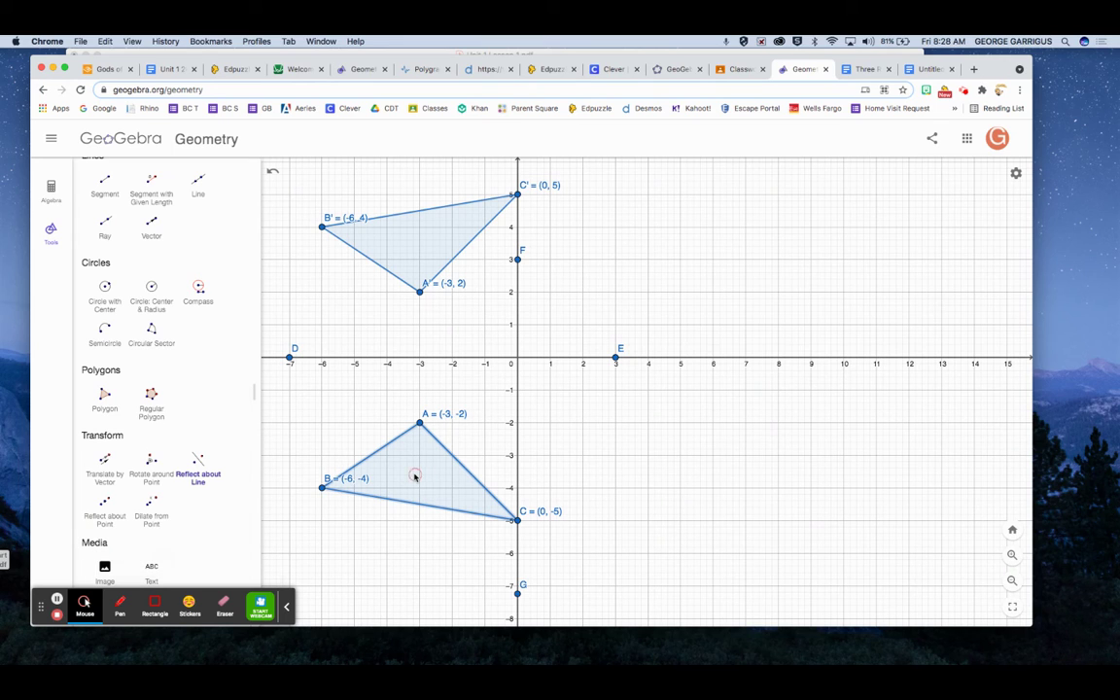
pyautogui.click(518, 463)
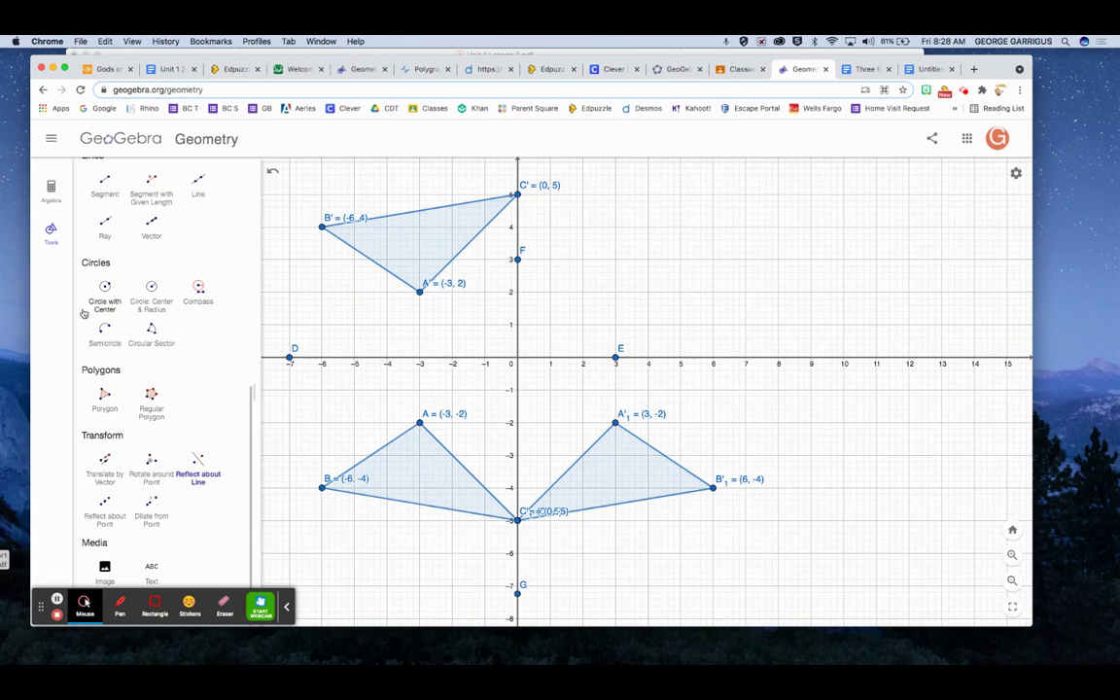
# - Separate the overlapping labels of vertex C and its image at (0, -5), placing one on each side of the y-axis
pyautogui.scroll(5, 141, 304)
pyautogui.click(107, 206)
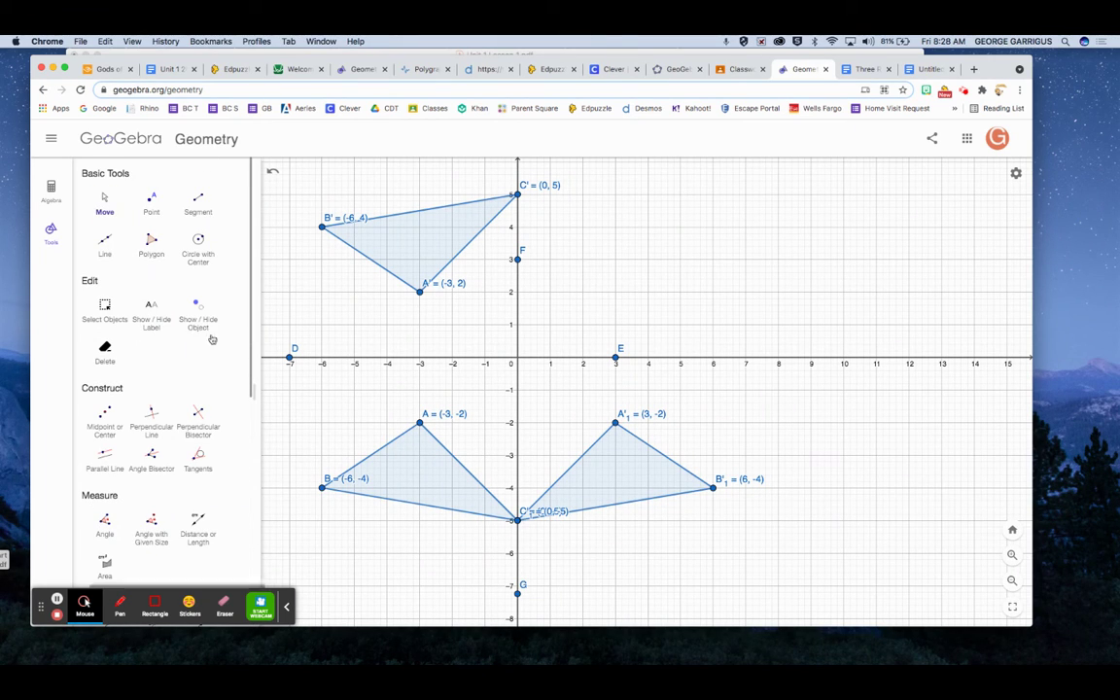
pyautogui.moveTo(533, 523)
pyautogui.mouseDown()
pyautogui.moveTo(543, 518)
pyautogui.moveTo(538, 534)
pyautogui.moveTo(483, 527)
pyautogui.moveTo(522, 511)
pyautogui.moveTo(538, 527)
pyautogui.mouseUp()
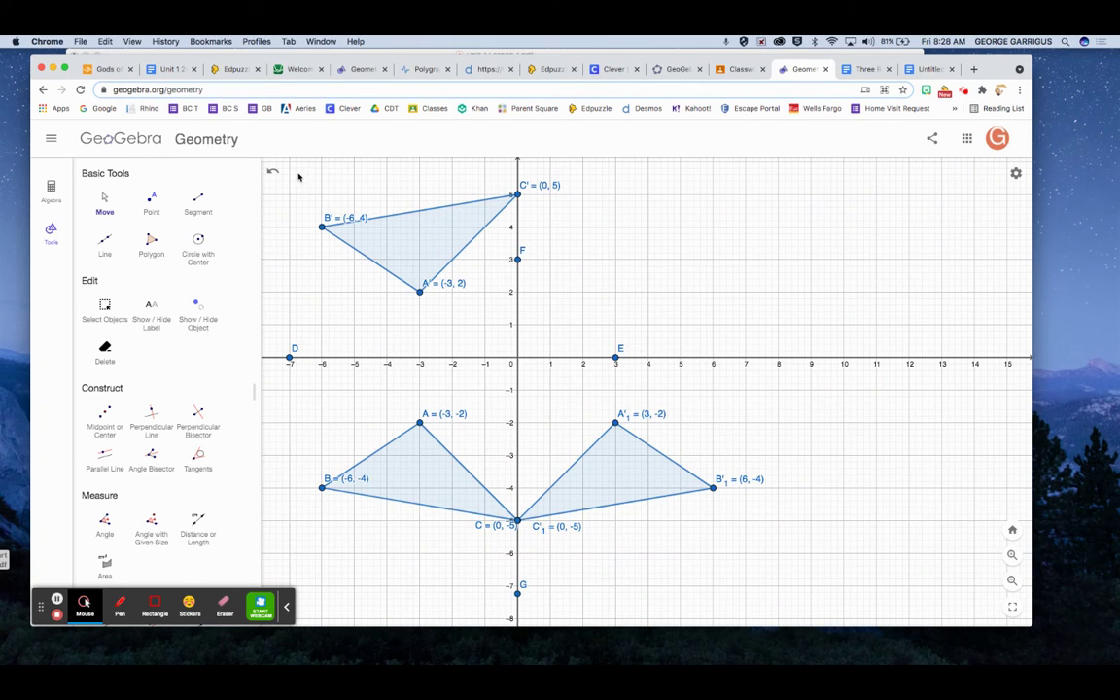
# - Capture a screenshot of the graph with all three triangles and insert it under "Reflections (flip):" in the Three Rigid Transformations Google Doc
pyautogui.press('super+shift+4')
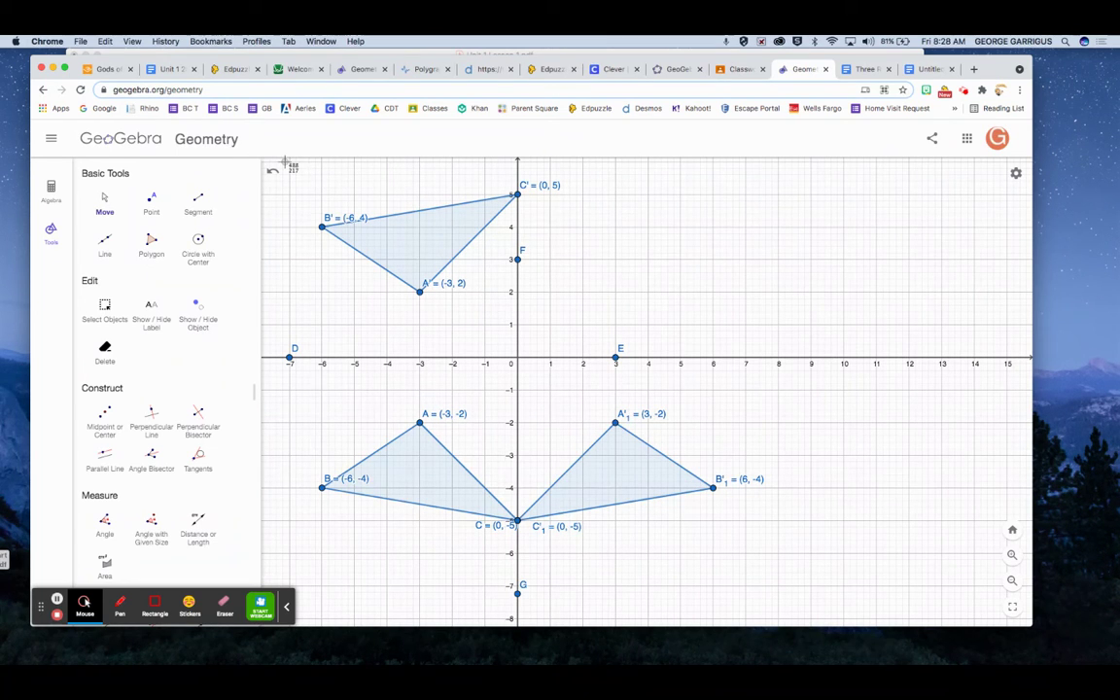
pyautogui.moveTo(281, 158); pyautogui.dragTo(828, 596)
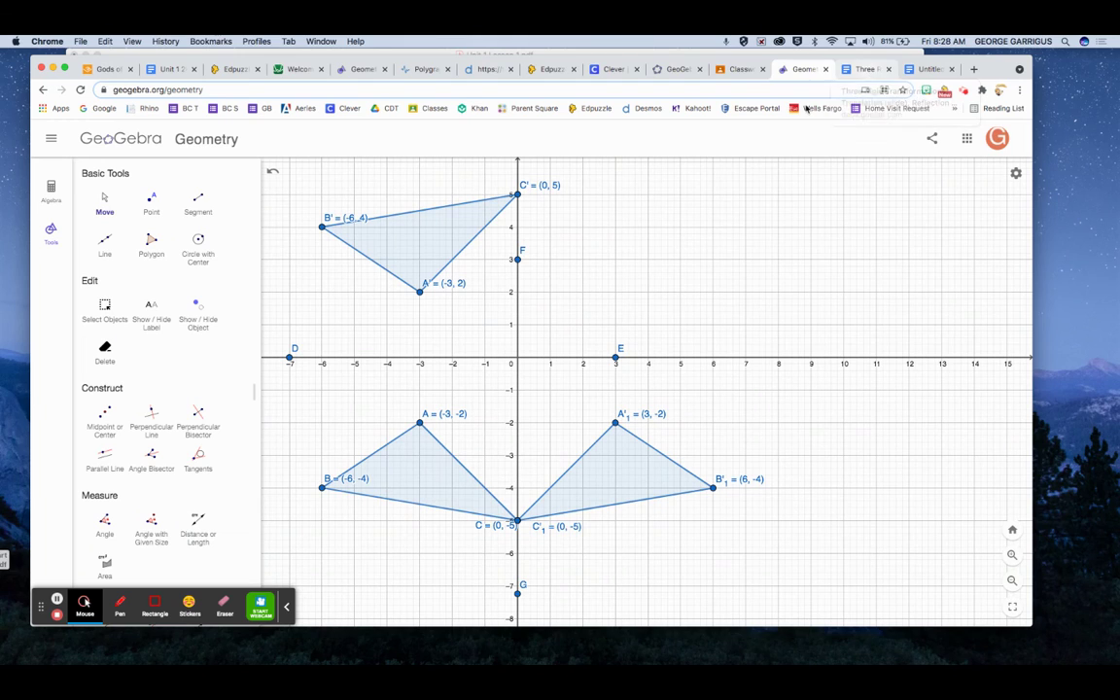
pyautogui.click(865, 69)
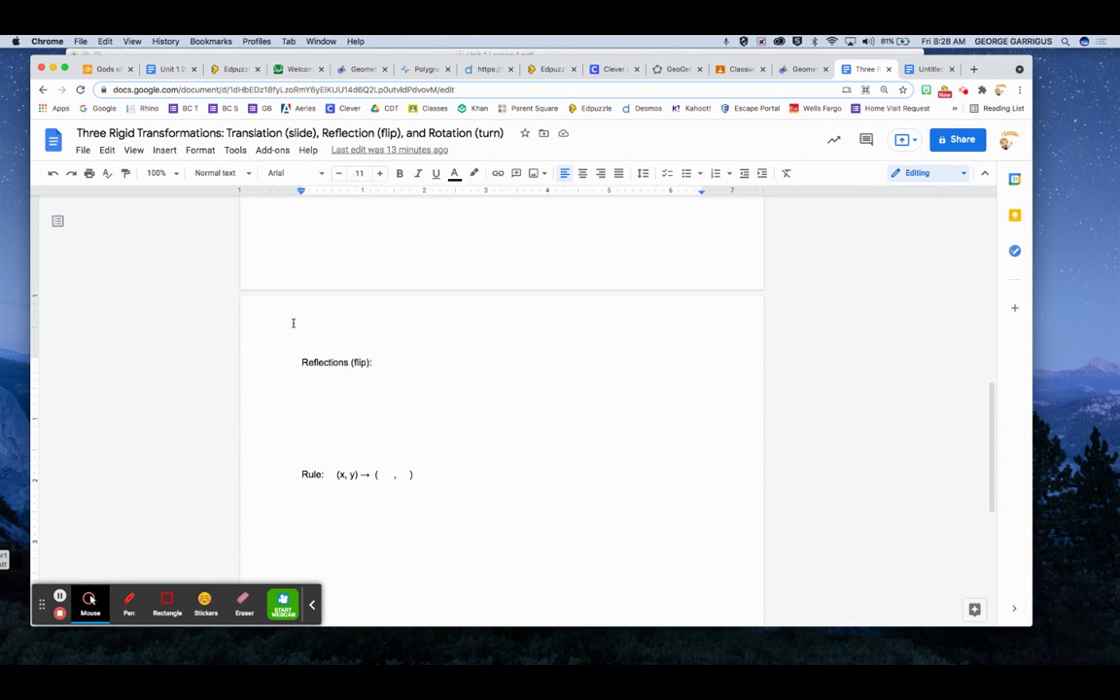
pyautogui.click(327, 393)
pyautogui.click(164, 150)
pyautogui.moveTo(194, 174)
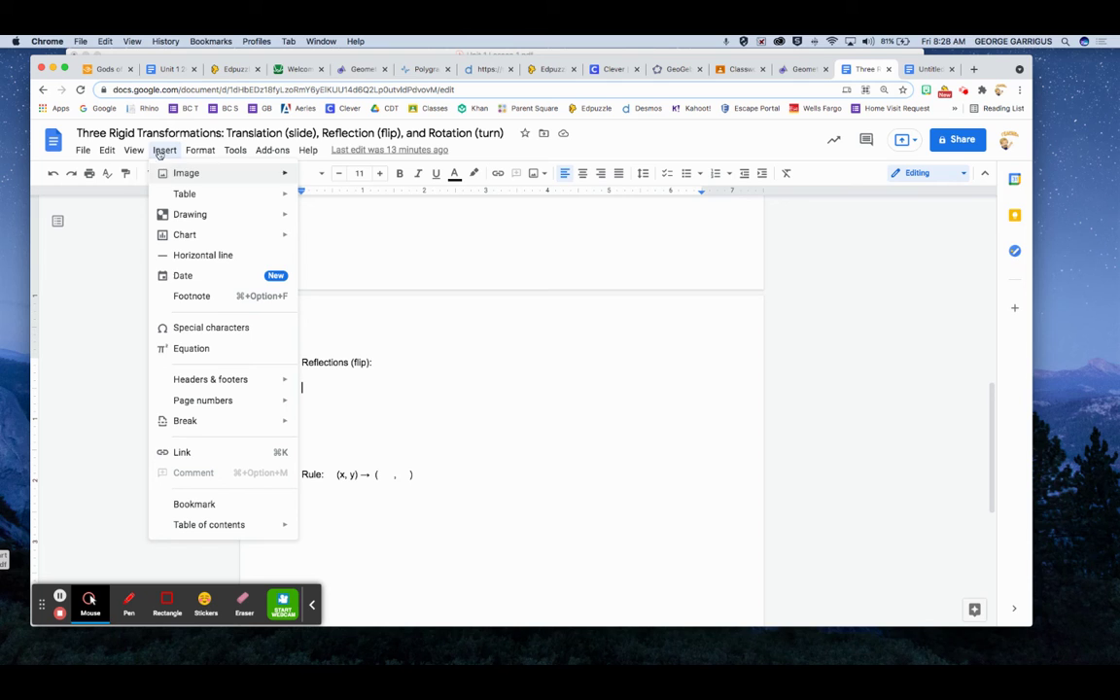
pyautogui.click(331, 177)
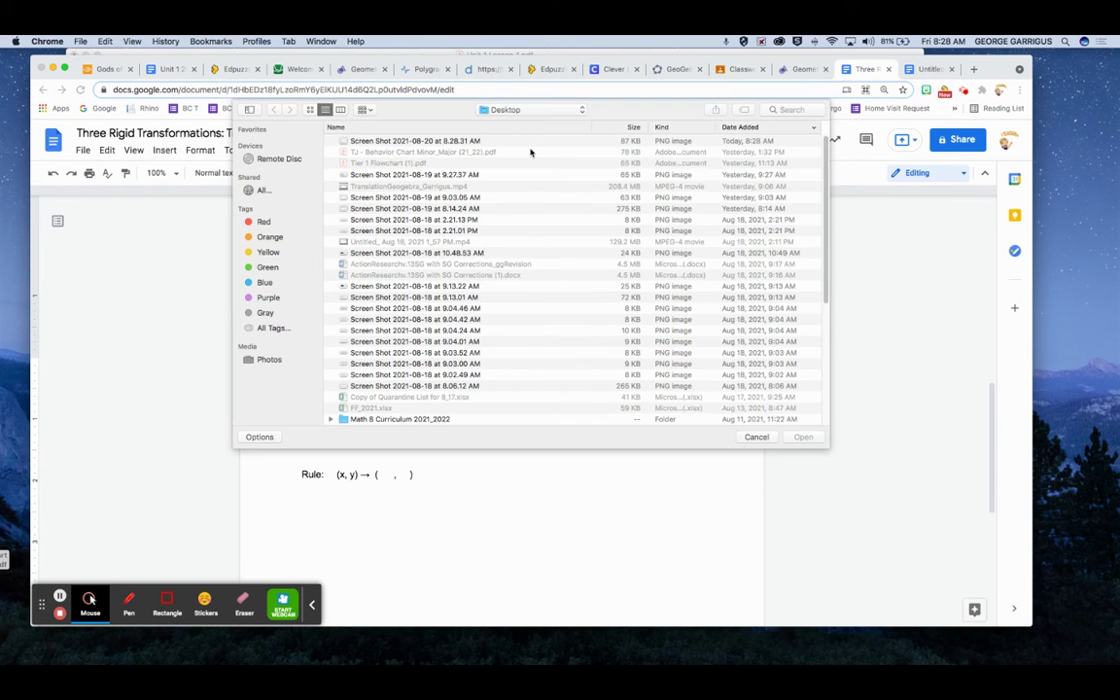
pyautogui.doubleClick(459, 143)
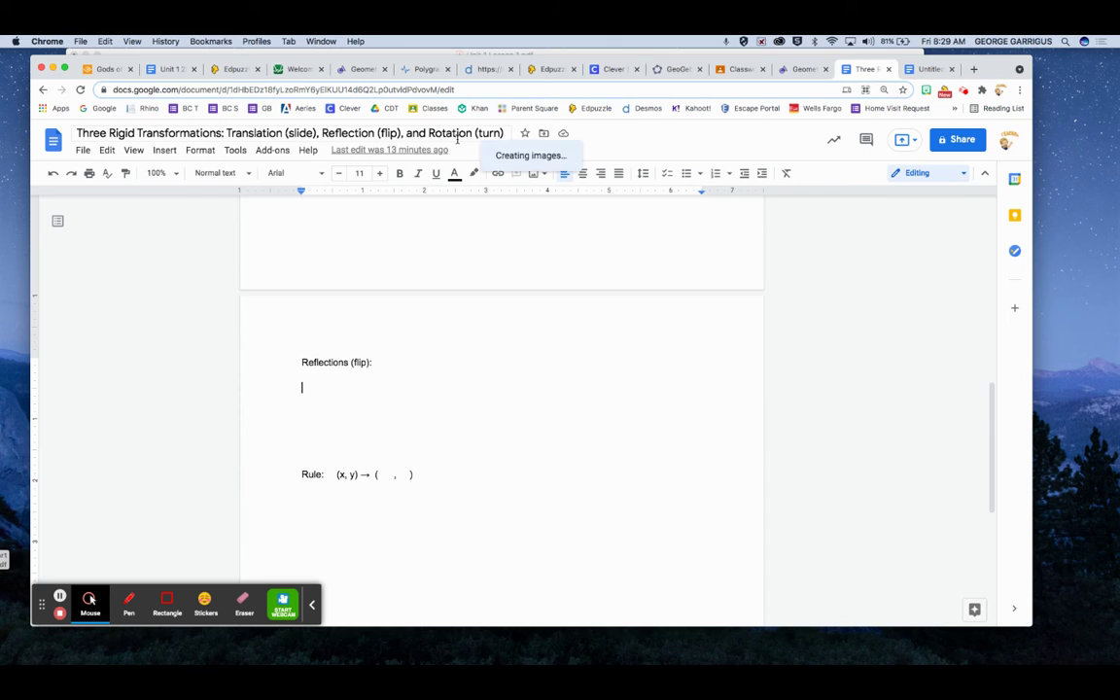
# - On the line above the rule, add the headings "Reflect over x-axis" and "Reflect over y-axis" side by side, separated by tab spacing
pyautogui.scroll(-2, 498, 465)
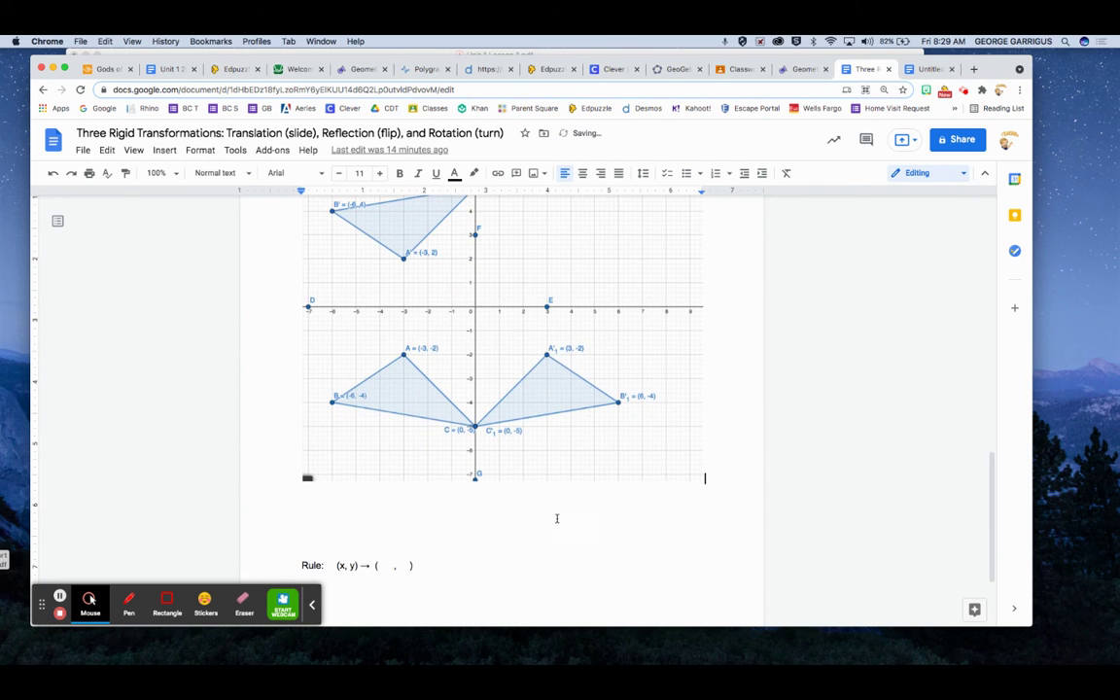
pyautogui.scroll(3, 588, 474)
pyautogui.scroll(-1, 587, 468)
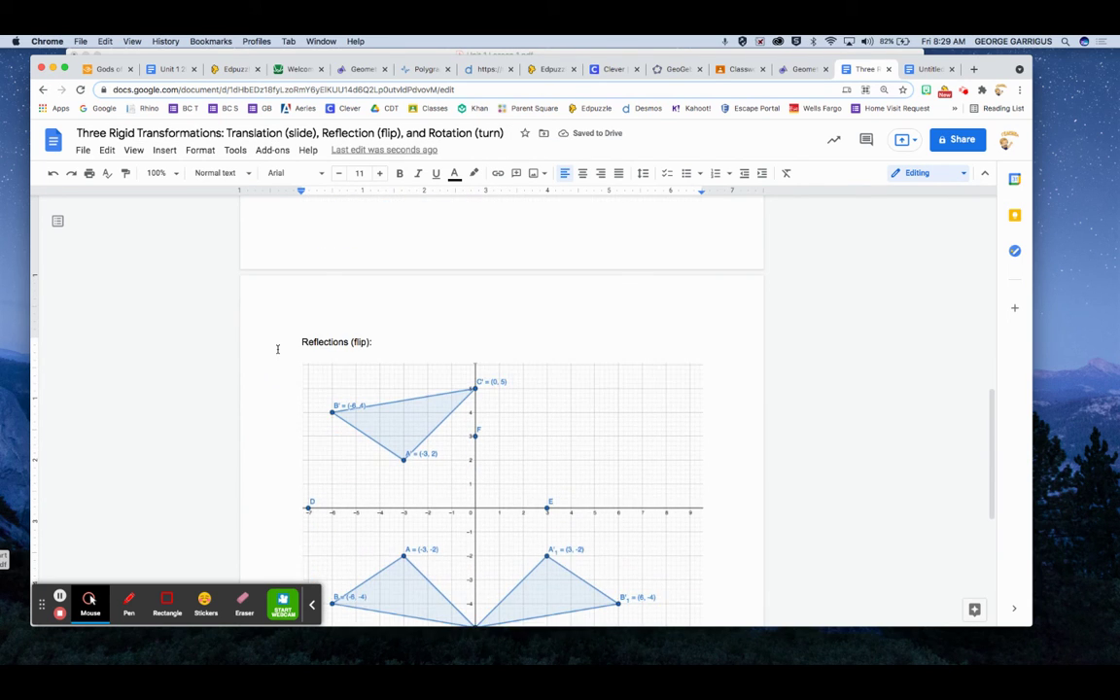
pyautogui.scroll(-3, 525, 493)
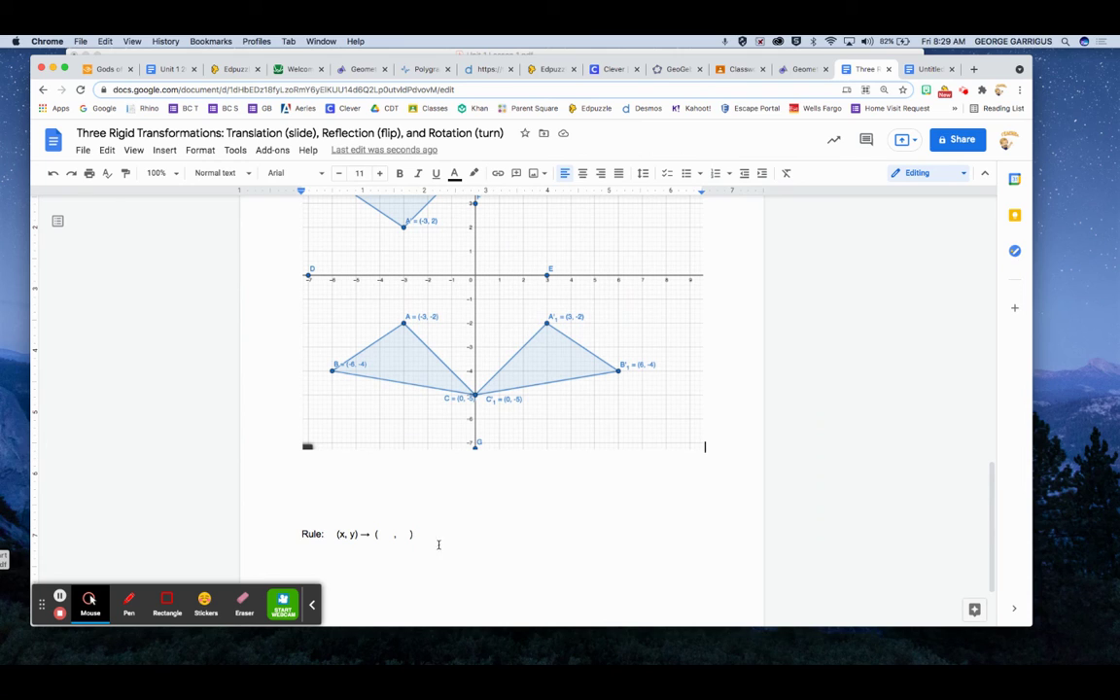
pyautogui.click(317, 512)
pyautogui.write('Reflect over x-axis\t')
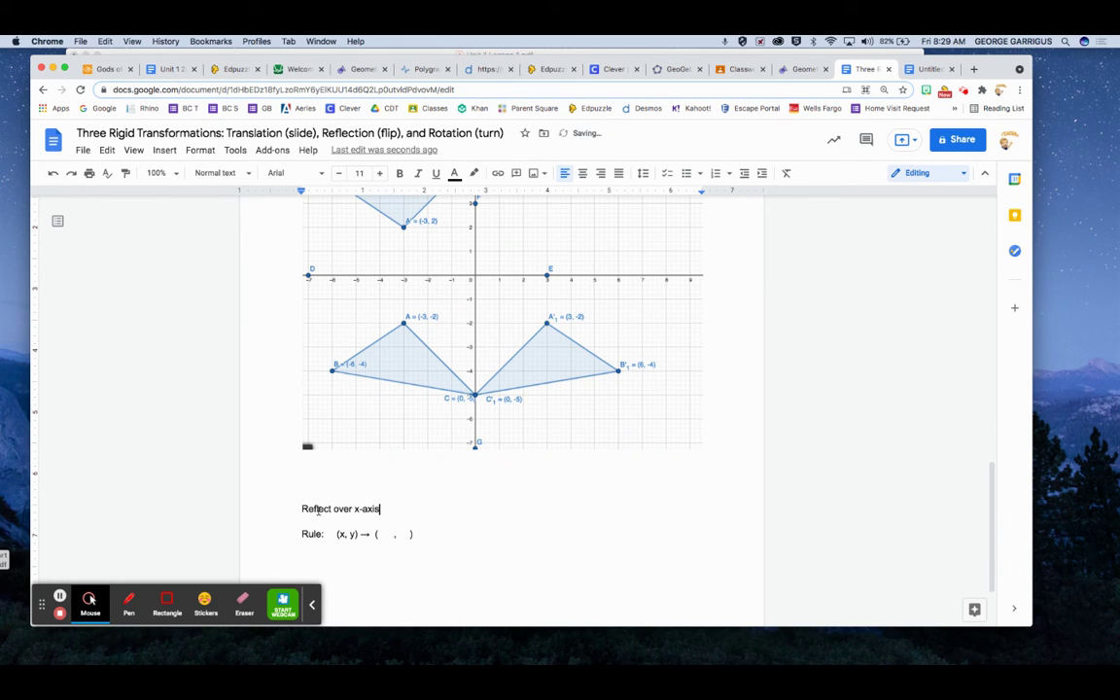
pyautogui.write('R')
pyautogui.press('BackSpace')
pyautogui.press('BackSpace')
pyautogui.write('over the')
pyautogui.press('BackSpace')
pyautogui.press('BackSpace')
# - Copy the blank rule "Rule: (x, y) → ( , )" and paste it on the same line beneath "Reflect over y-axis"
pyautogui.moveTo(417, 535); pyautogui.dragTo(310, 534)
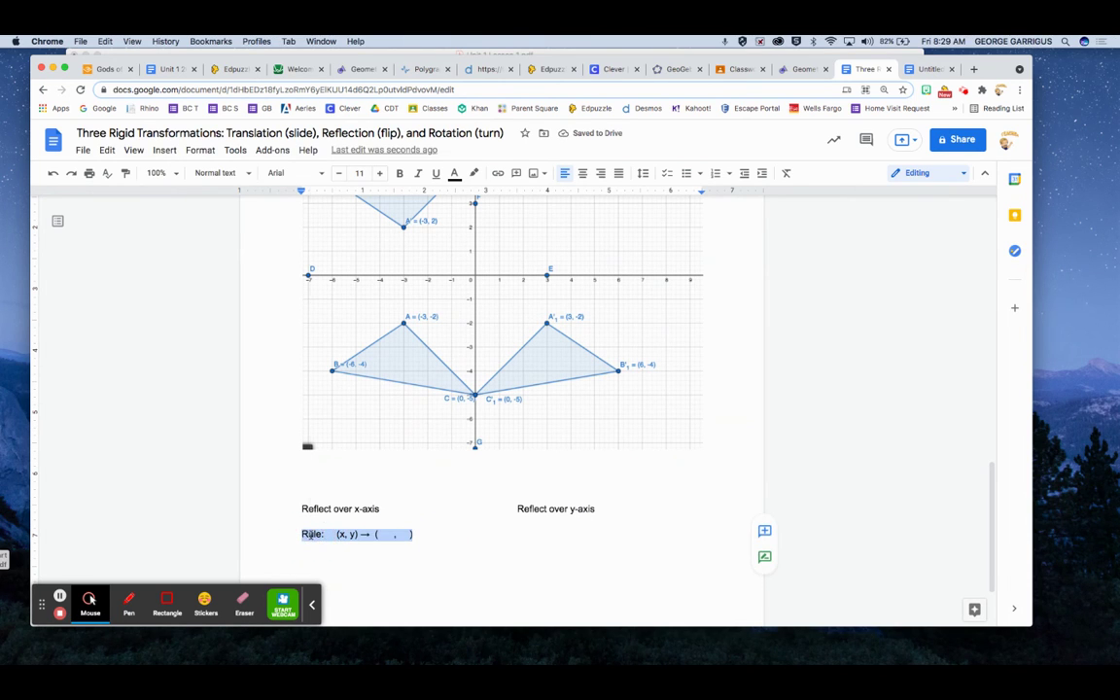
pyautogui.rightClick(309, 534)
pyautogui.click(355, 192)
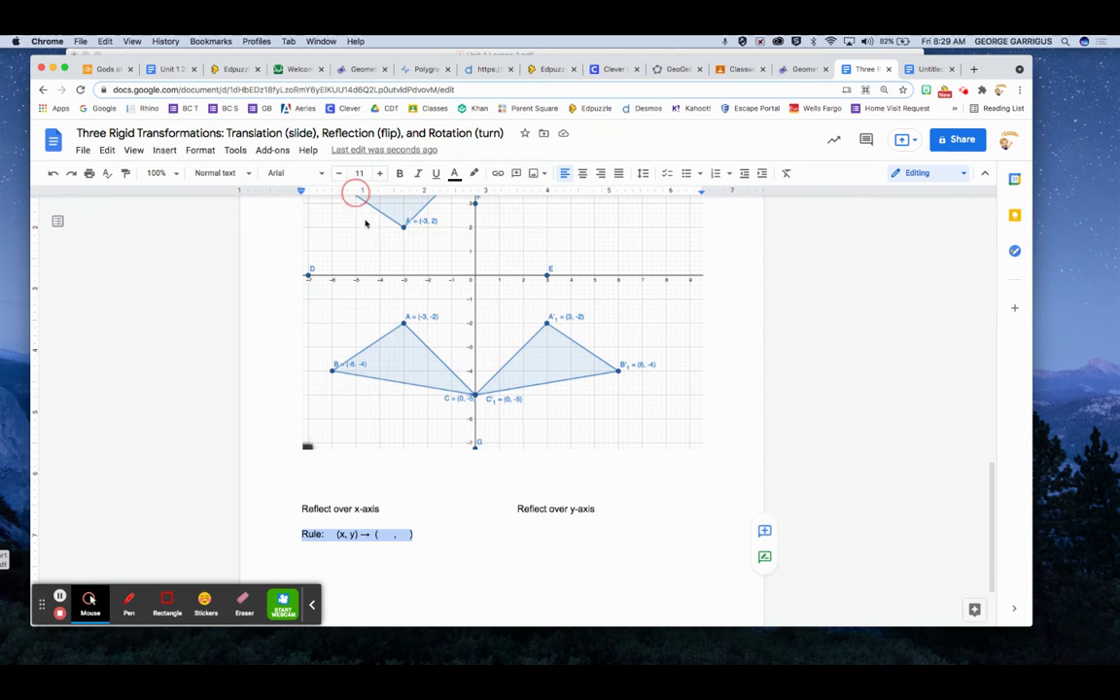
pyautogui.click(472, 538)
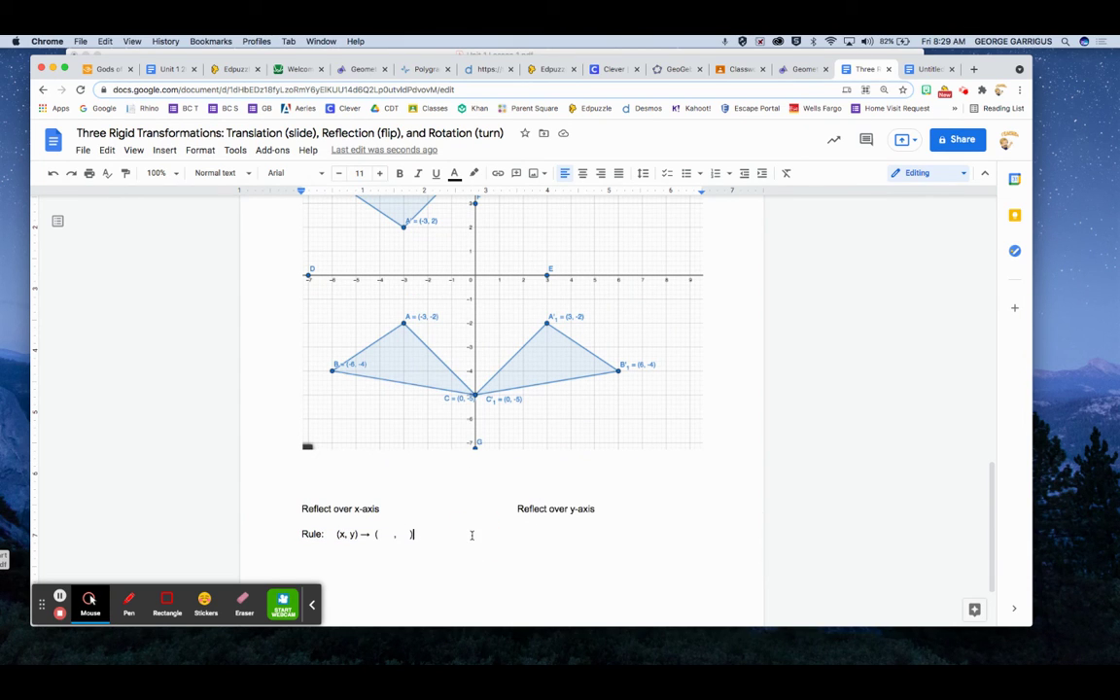
pyautogui.click(519, 533)
pyautogui.rightClick(525, 534)
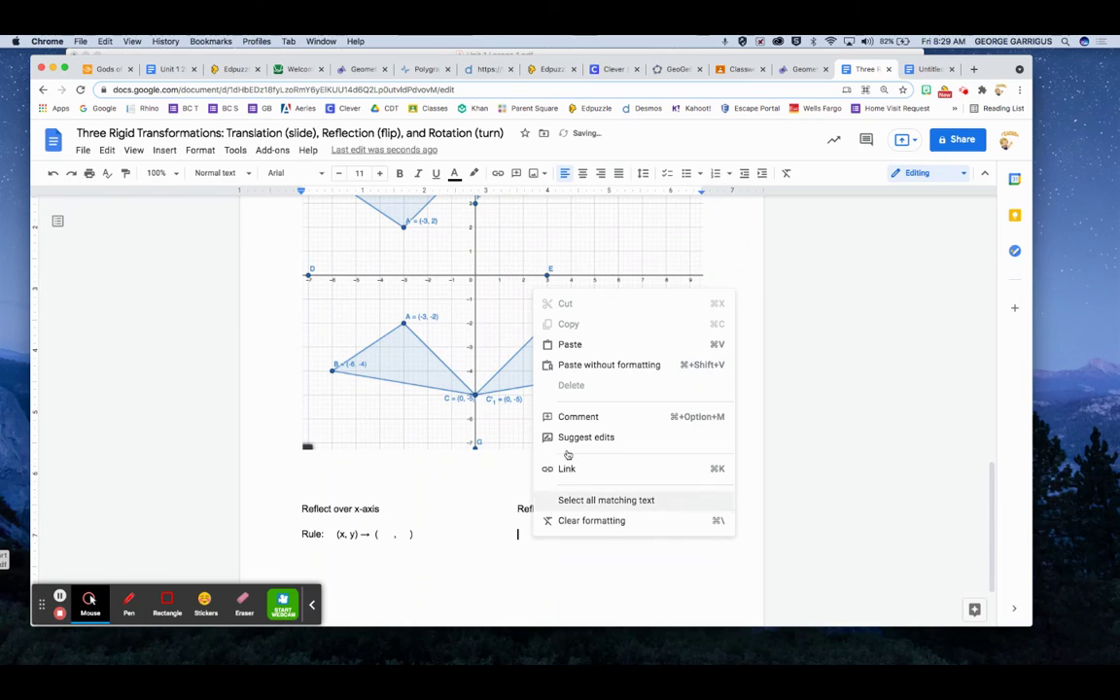
pyautogui.click(570, 345)
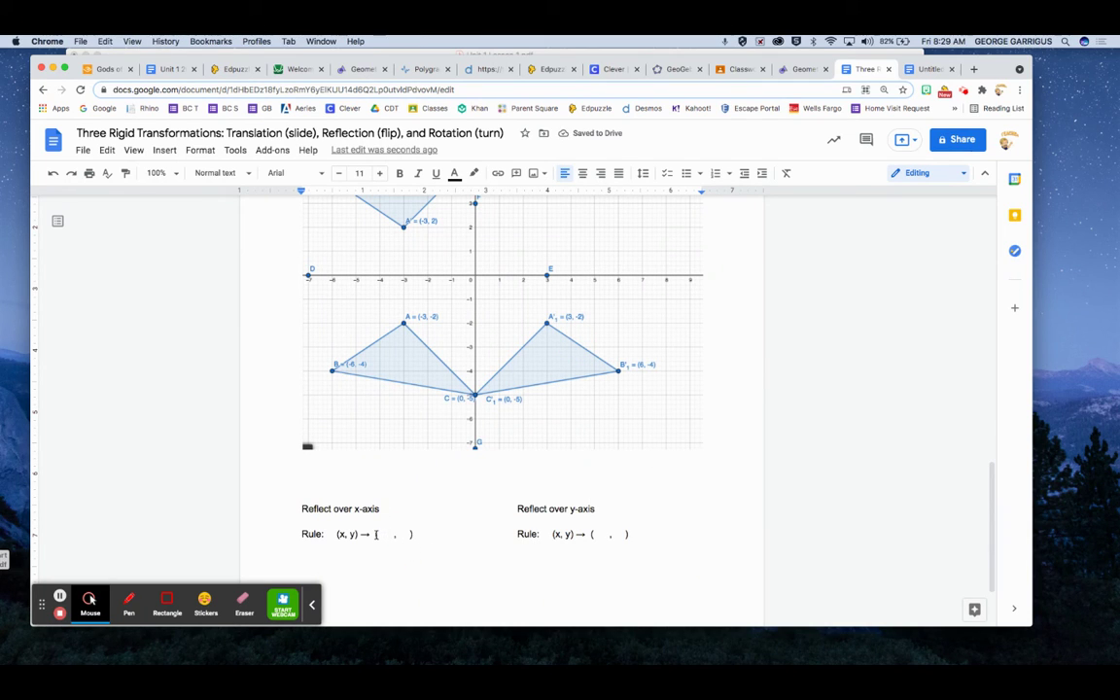
pyautogui.scroll(2, 380, 447)
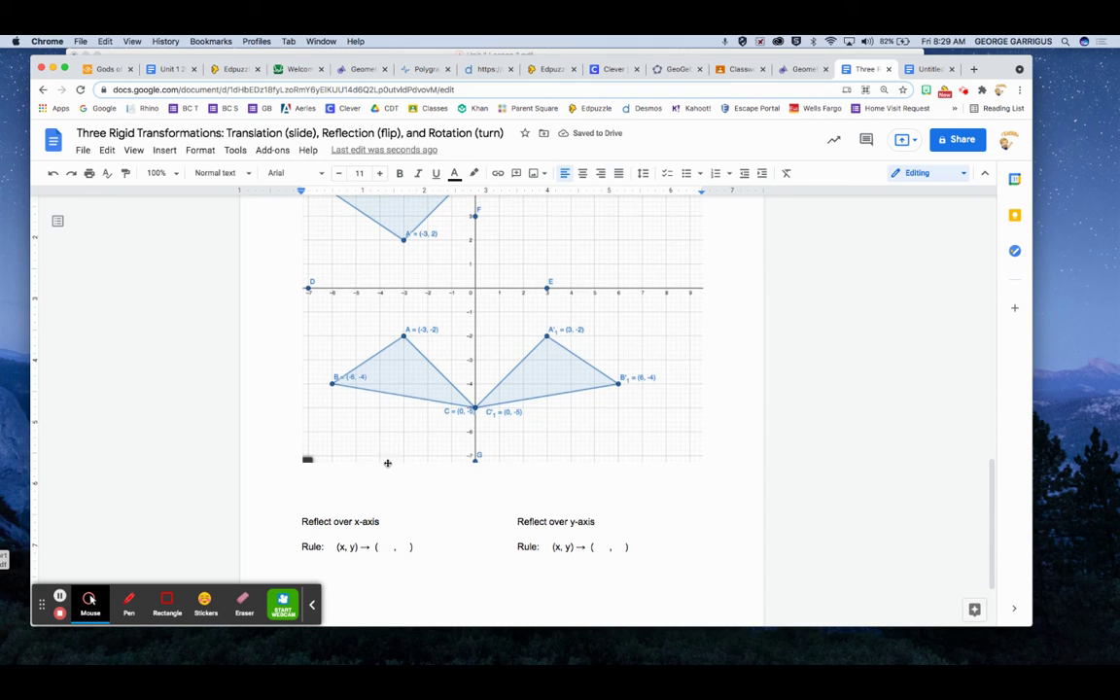